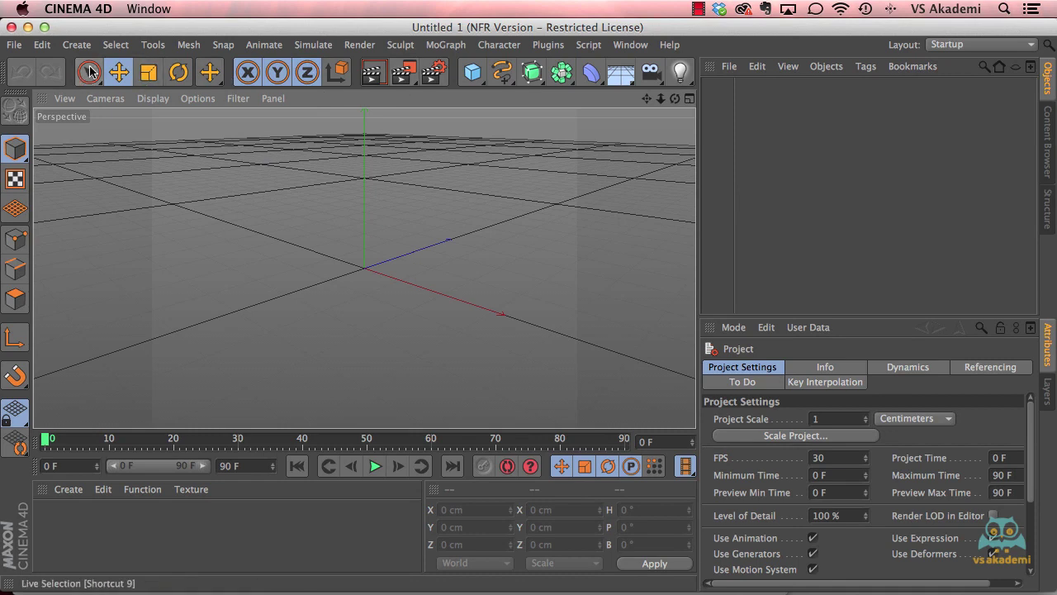
Tear off the Live, Rectangle, Lasso and Polygon Selection flyout as a floating palette at the viewport's top-left.
{"action": "left_click_drag", "start_coordinate": [91, 72], "coordinate": [180, 112]}
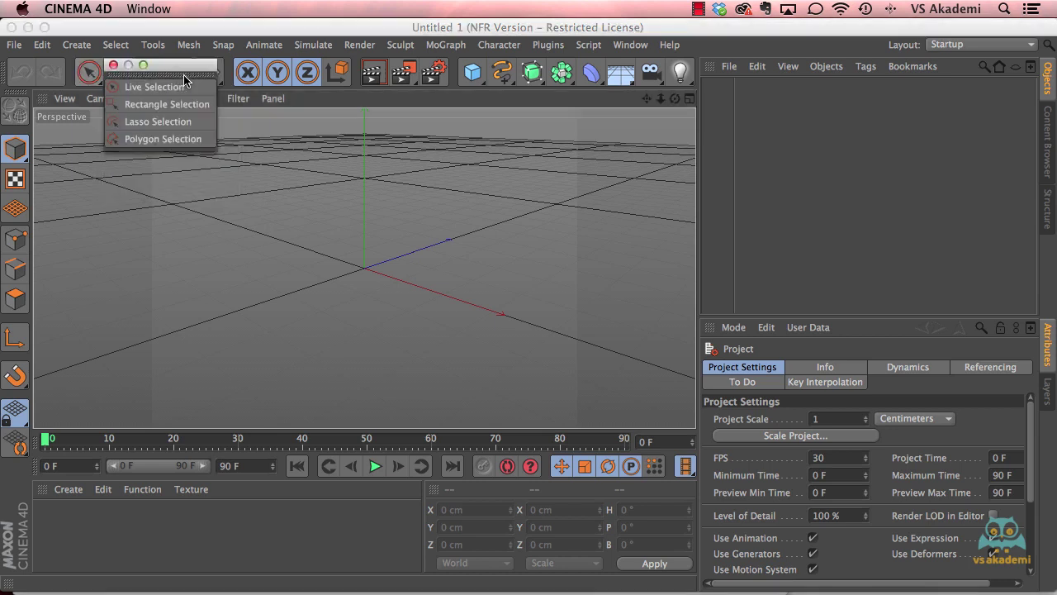
{"action": "left_click_drag", "start_coordinate": [170, 74], "coordinate": [128, 113]}
{"action": "left_click_drag", "start_coordinate": [102, 147], "coordinate": [111, 137]}
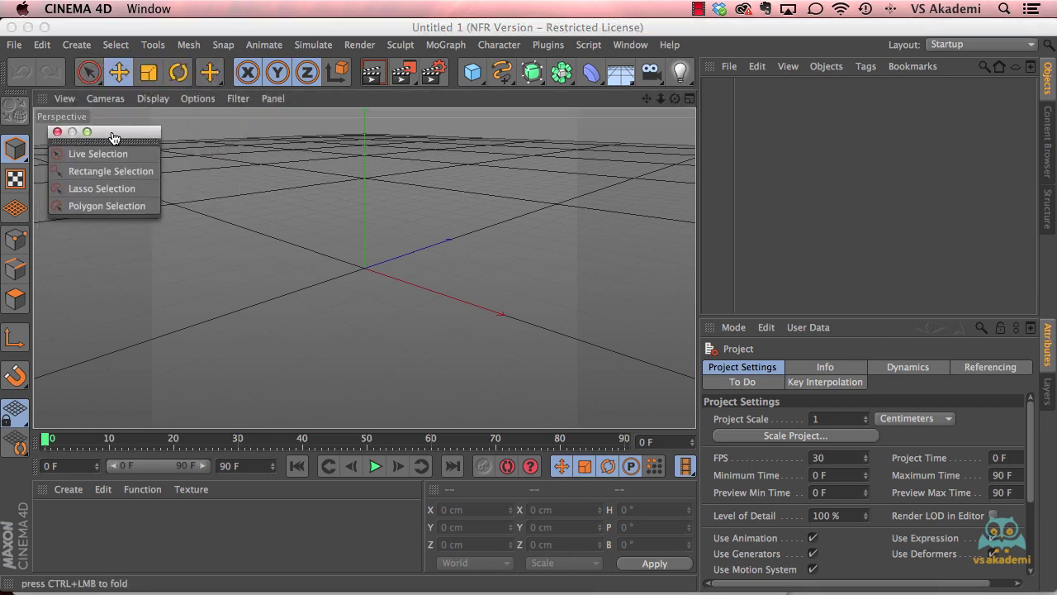
{"action": "left_click", "coordinate": [57, 136]}
{"action": "left_click", "coordinate": [97, 86]}
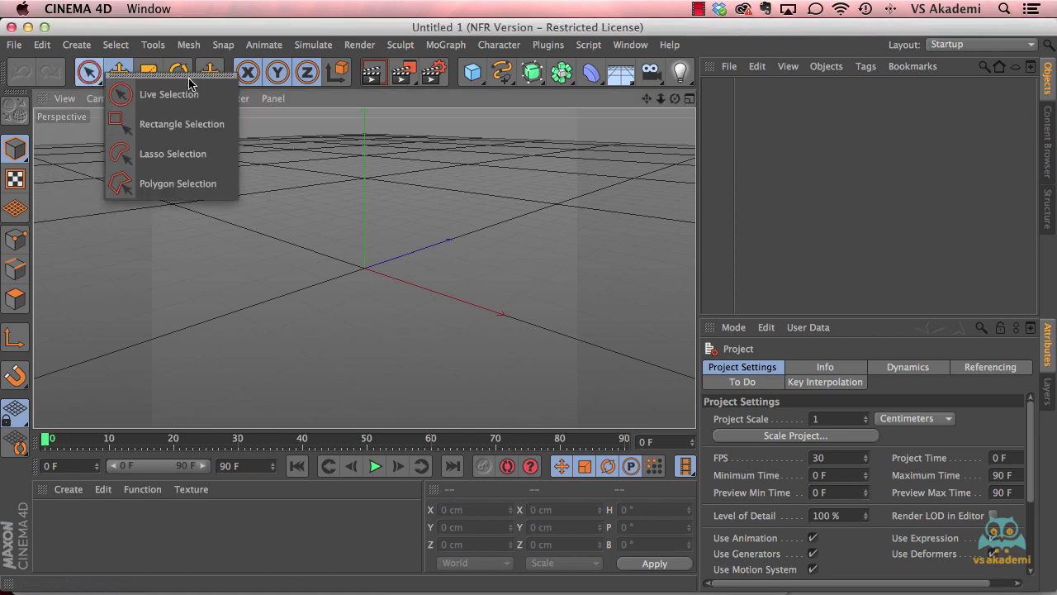
{"action": "left_click_drag", "start_coordinate": [132, 75], "coordinate": [159, 79]}
{"action": "left_click_drag", "start_coordinate": [116, 141], "coordinate": [99, 145]}
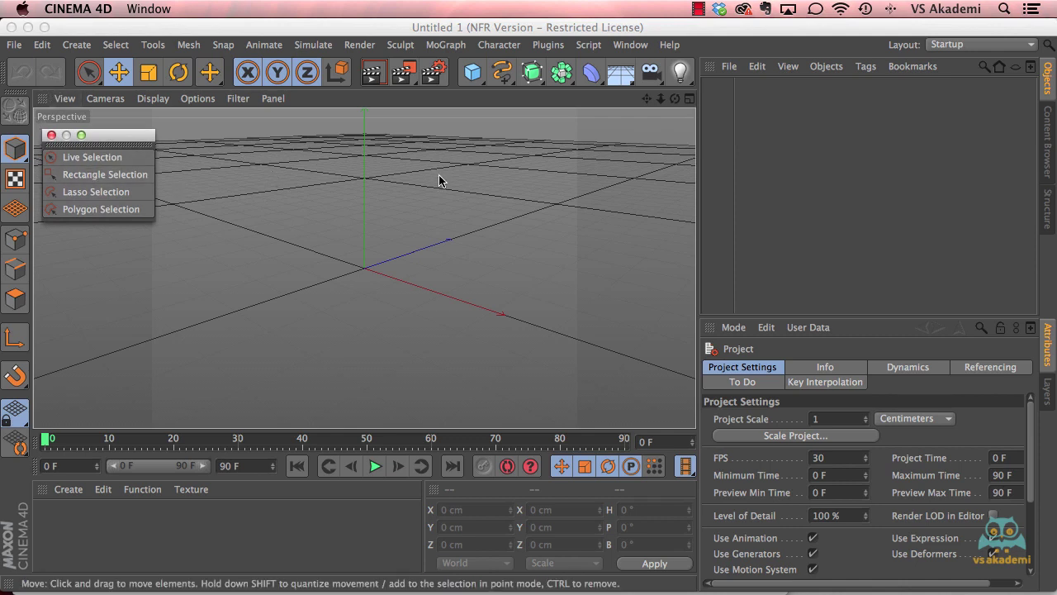
In Top view, add a 200 cm Cube and copy it to the right and upward.
{"action": "key", "text": "F2"}
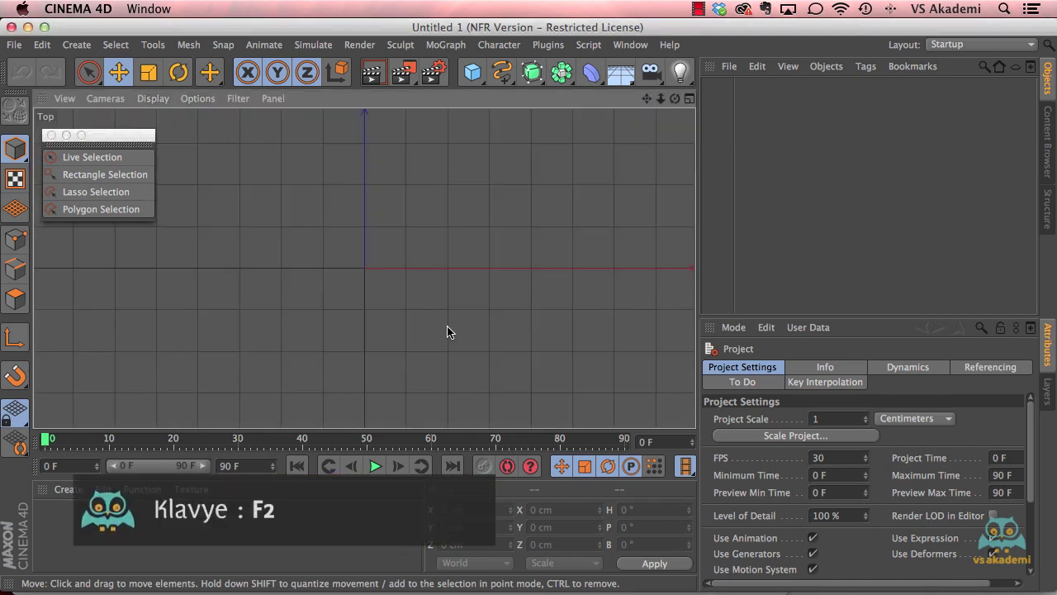
{"action": "left_click", "coordinate": [472, 72]}
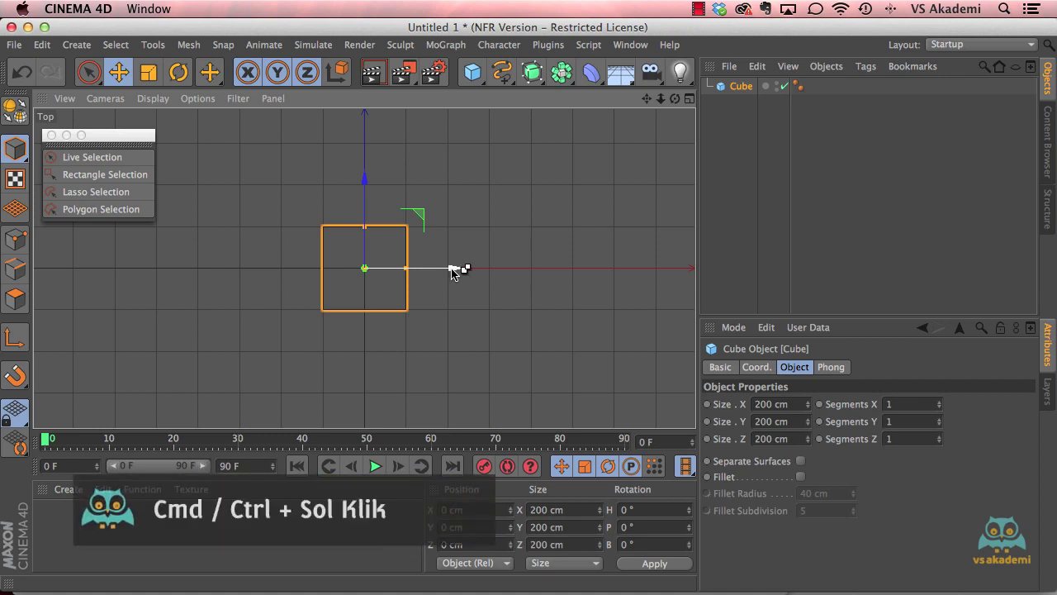
{"action": "left_click_drag", "start_coordinate": [459, 270], "coordinate": [581, 268], "text": "ctrl"}
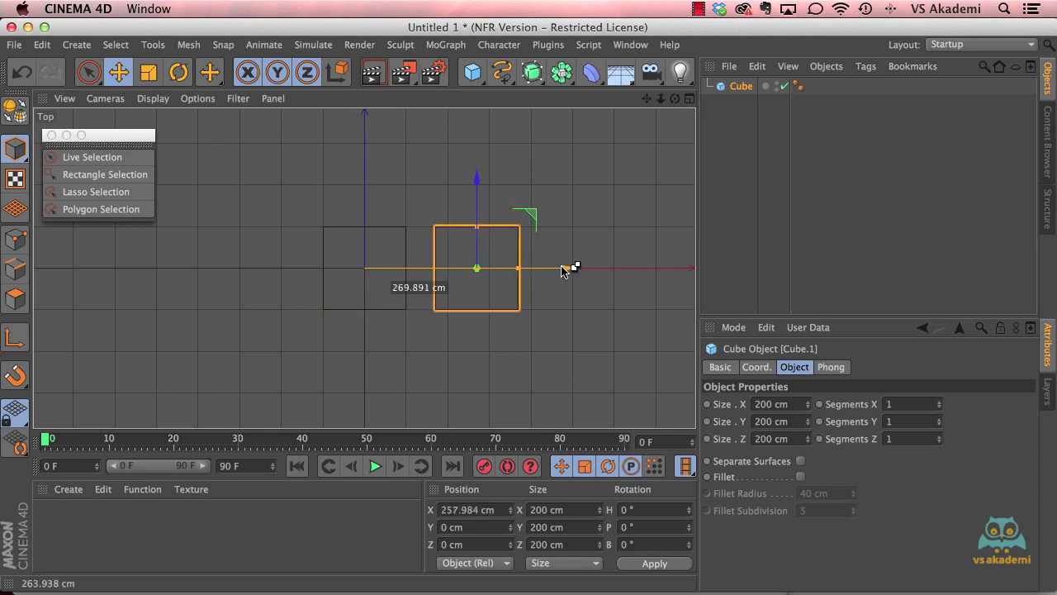
{"action": "left_click", "coordinate": [377, 230]}
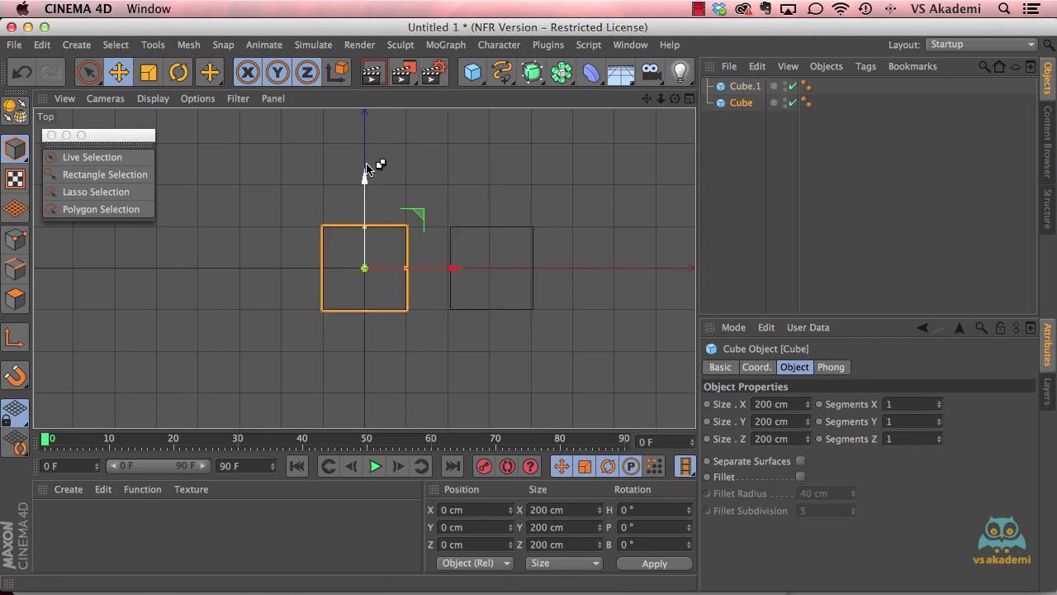
{"action": "left_click_drag", "start_coordinate": [366, 175], "coordinate": [366, 51], "text": "ctrl"}
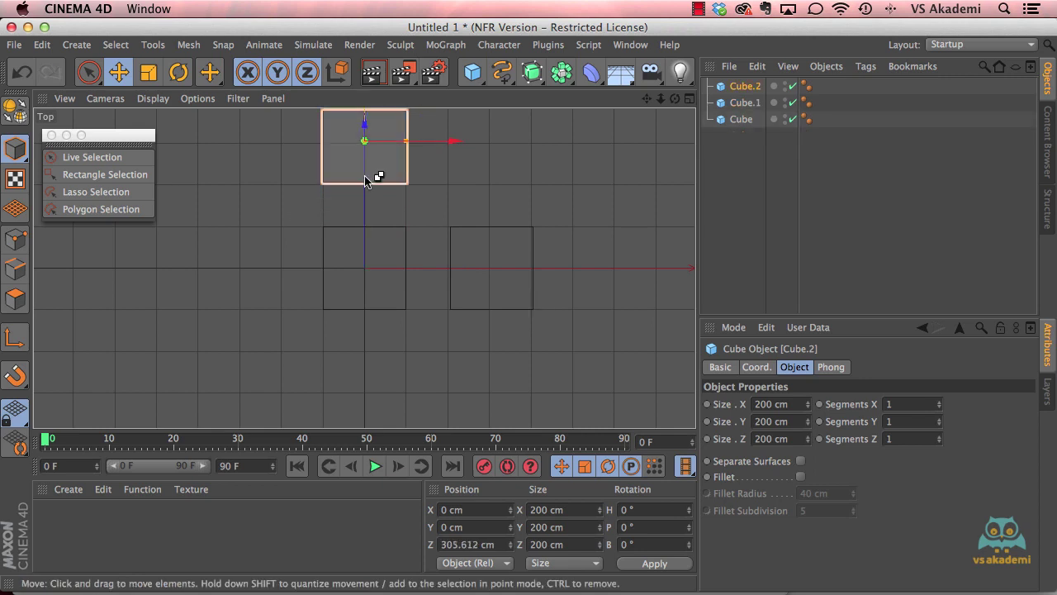
Copy the centre cube to the left and downward to complete the five-cube cross.
{"action": "left_click", "coordinate": [402, 243]}
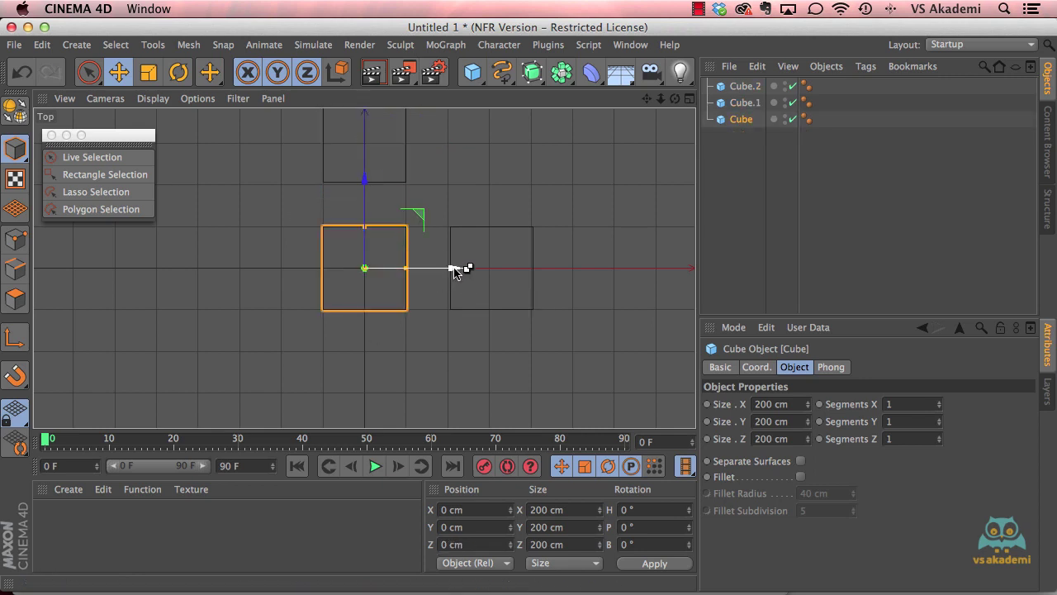
{"action": "left_click_drag", "start_coordinate": [456, 267], "coordinate": [328, 281], "text": "ctrl"}
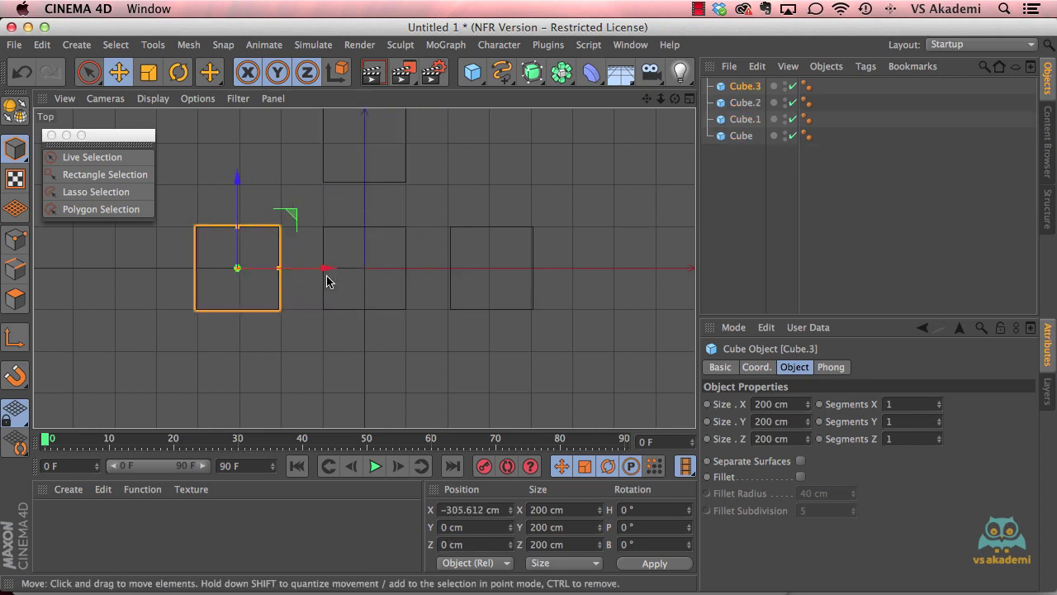
{"action": "left_click", "coordinate": [381, 265]}
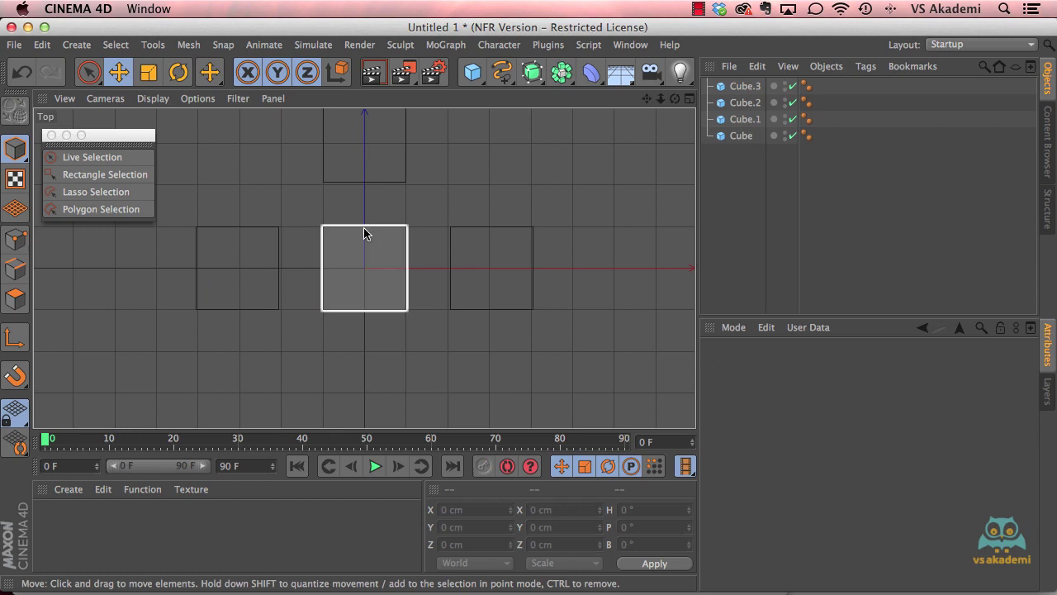
{"action": "left_click", "coordinate": [366, 234]}
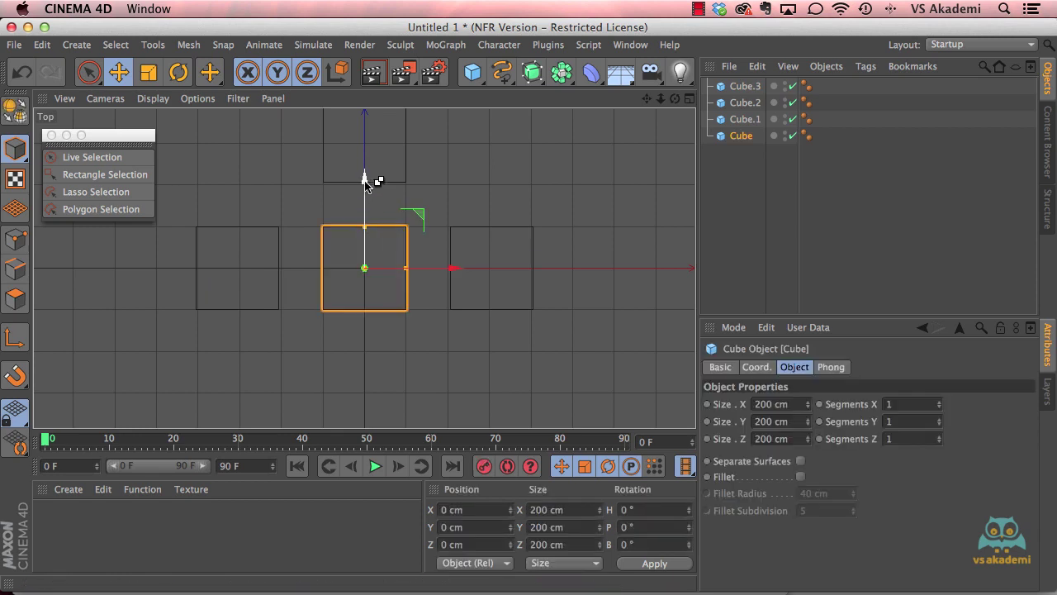
{"action": "left_click_drag", "start_coordinate": [366, 180], "coordinate": [366, 306], "text": "ctrl"}
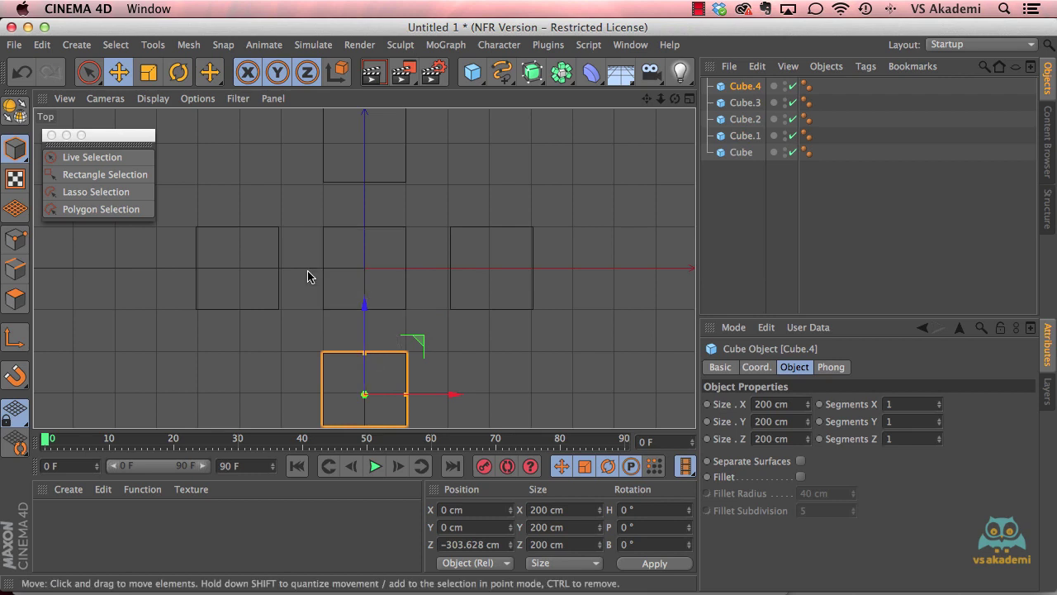
In perspective with Live Selection, select the front-left, middle and front-right cubes.
{"action": "key", "text": "F1"}
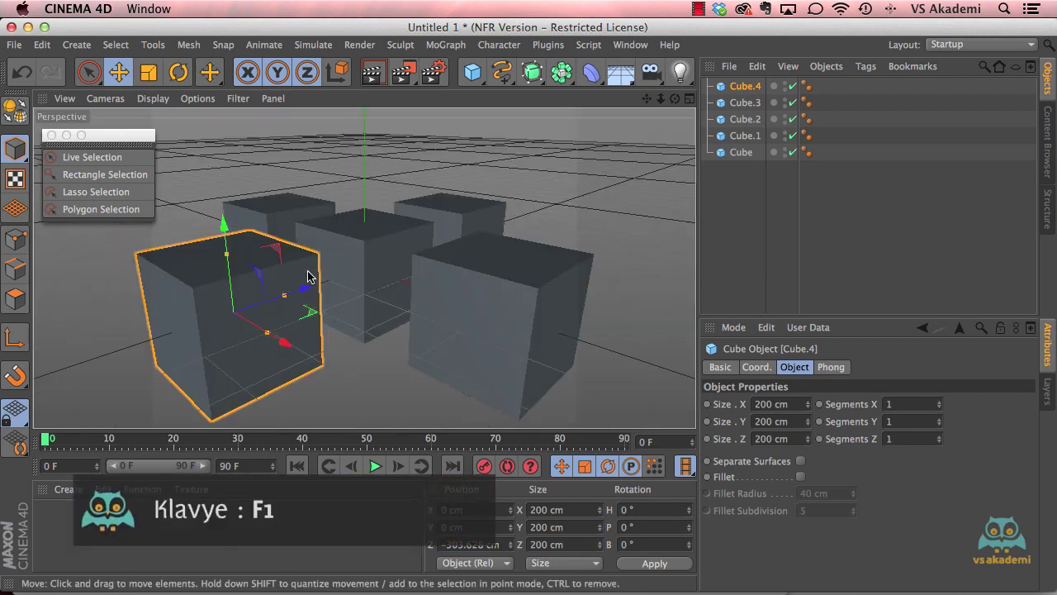
{"action": "scroll", "coordinate": [372, 326], "scroll_direction": "down", "scroll_amount": 5}
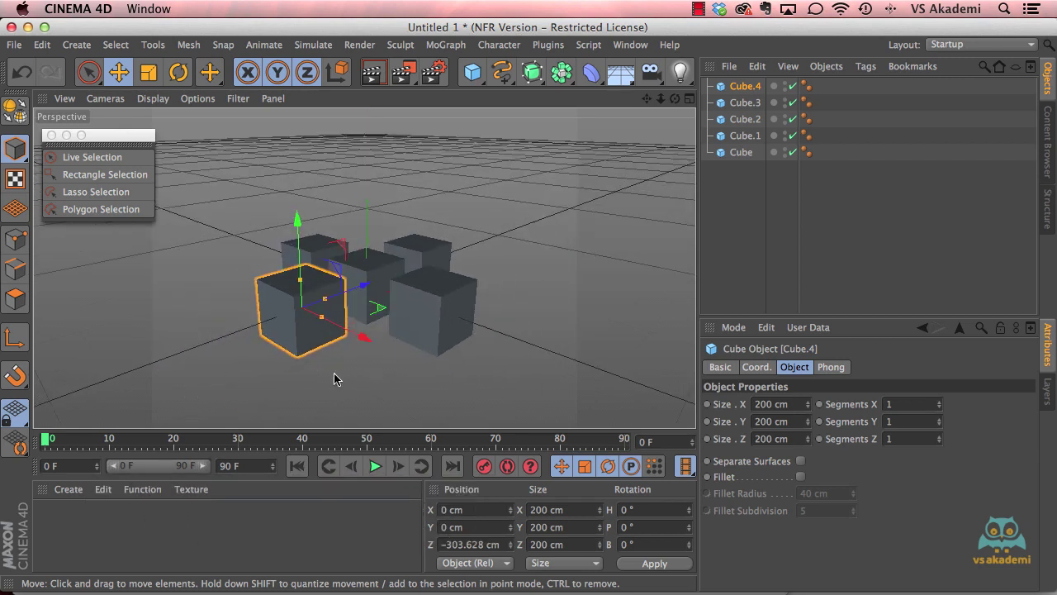
{"action": "left_click", "coordinate": [129, 161]}
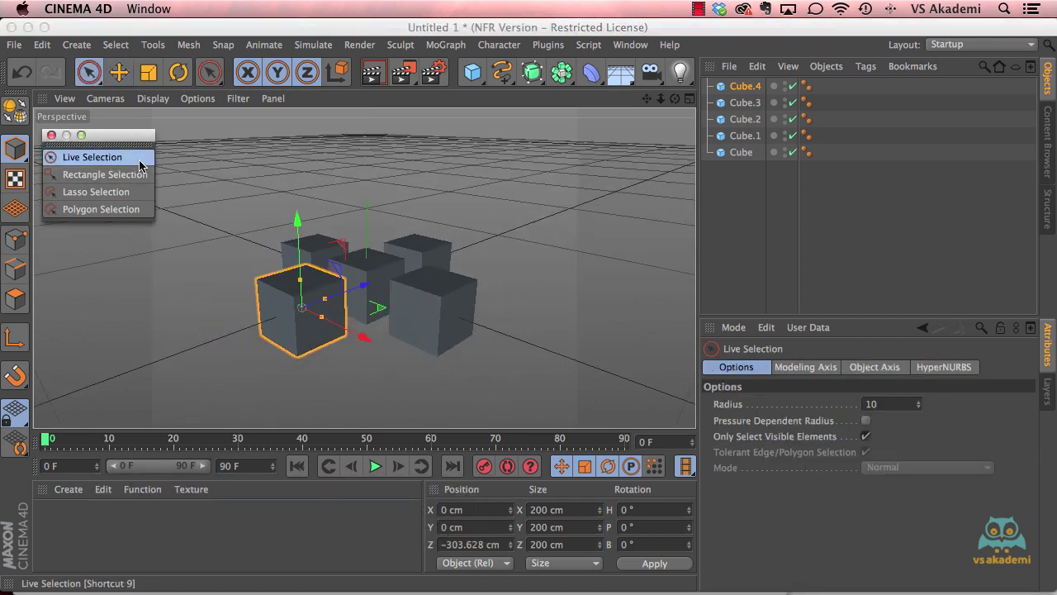
{"action": "left_click", "coordinate": [203, 329]}
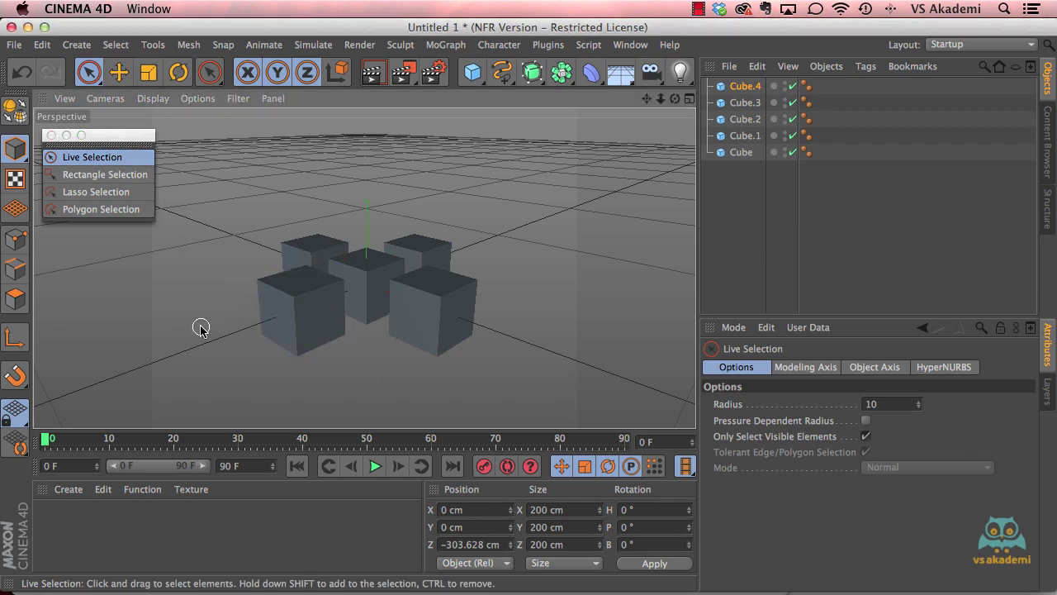
{"action": "left_click", "coordinate": [261, 327]}
{"action": "mouse_move", "coordinate": [334, 316]}
{"action": "left_mouse_down"}
{"action": "mouse_move", "coordinate": [356, 309]}
{"action": "mouse_move", "coordinate": [400, 334]}
{"action": "left_mouse_up"}
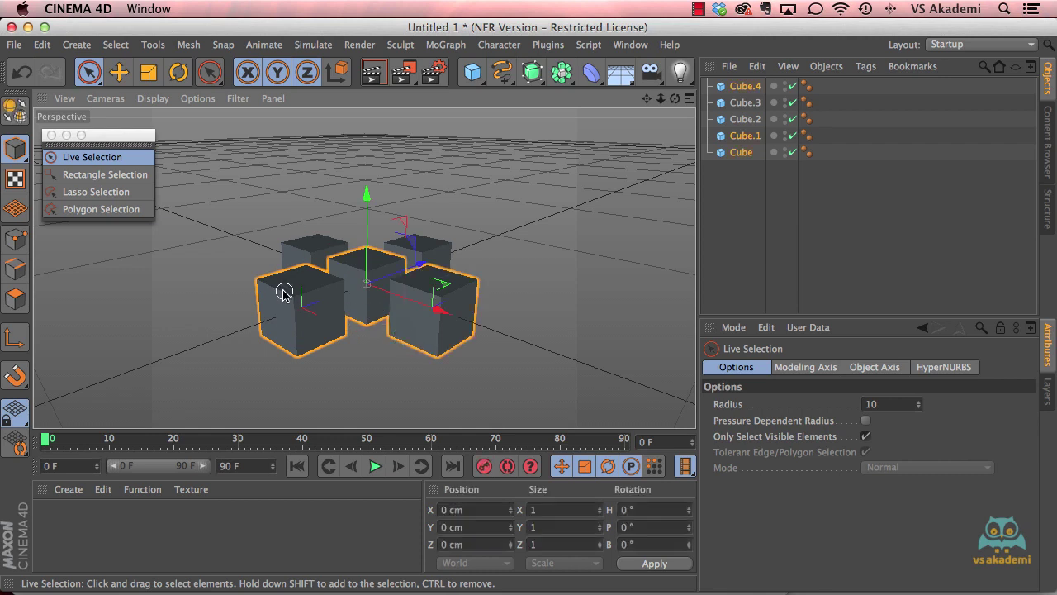
Add the back-right and back cubes, then remove the back-right and front-right cubes.
{"action": "left_click", "coordinate": [403, 250], "text": "shift"}
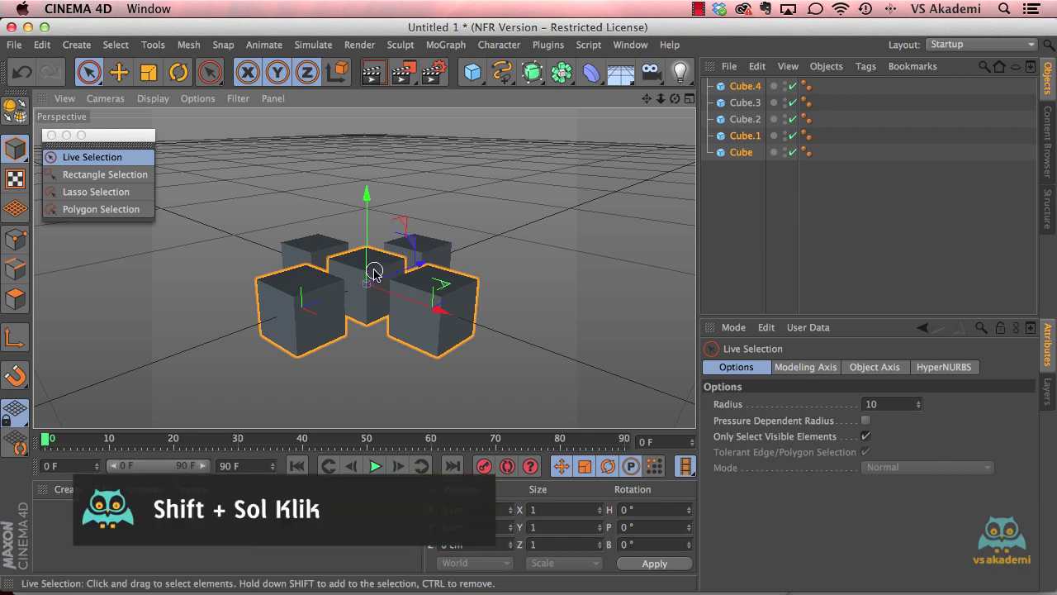
{"action": "left_click", "coordinate": [381, 269], "text": "shift"}
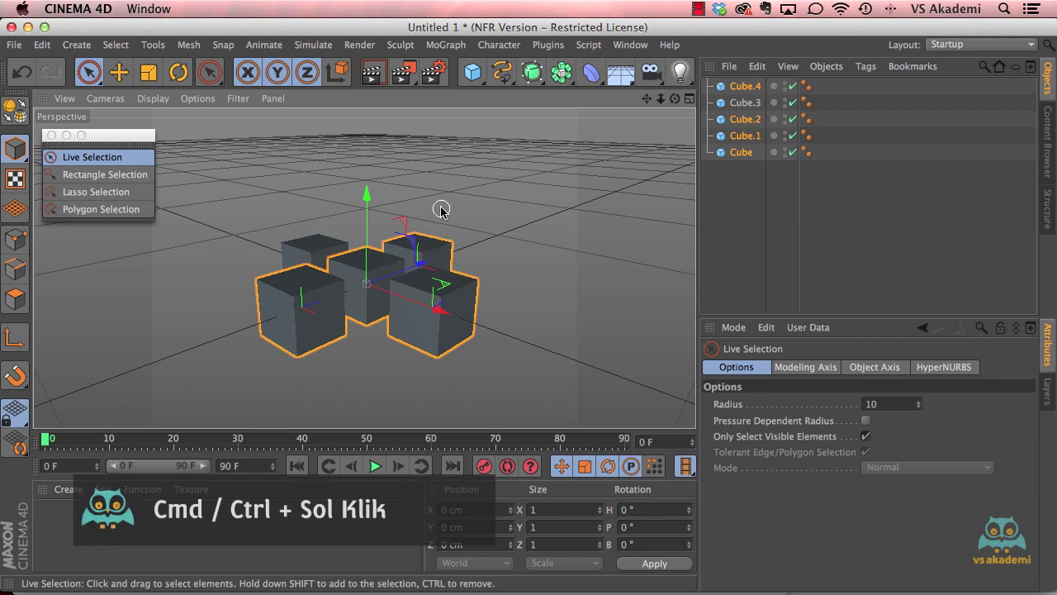
{"action": "left_click", "coordinate": [442, 244], "text": "ctrl"}
{"action": "left_click", "coordinate": [442, 272], "text": "ctrl"}
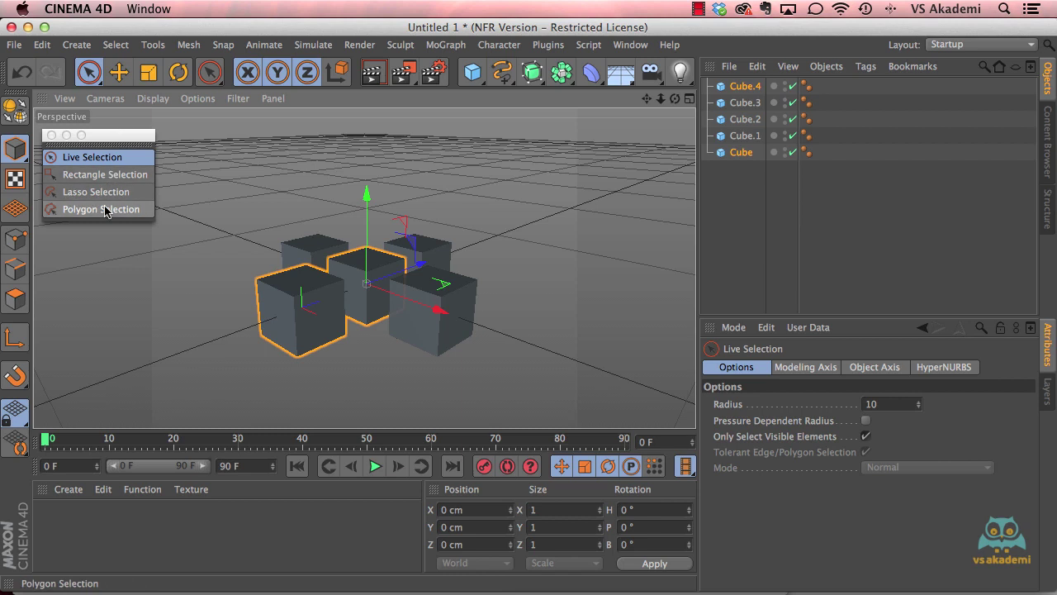
Box-select three front cubes with Rectangle Selection, then trim the selection to the front and middle cubes.
{"action": "left_click", "coordinate": [105, 174]}
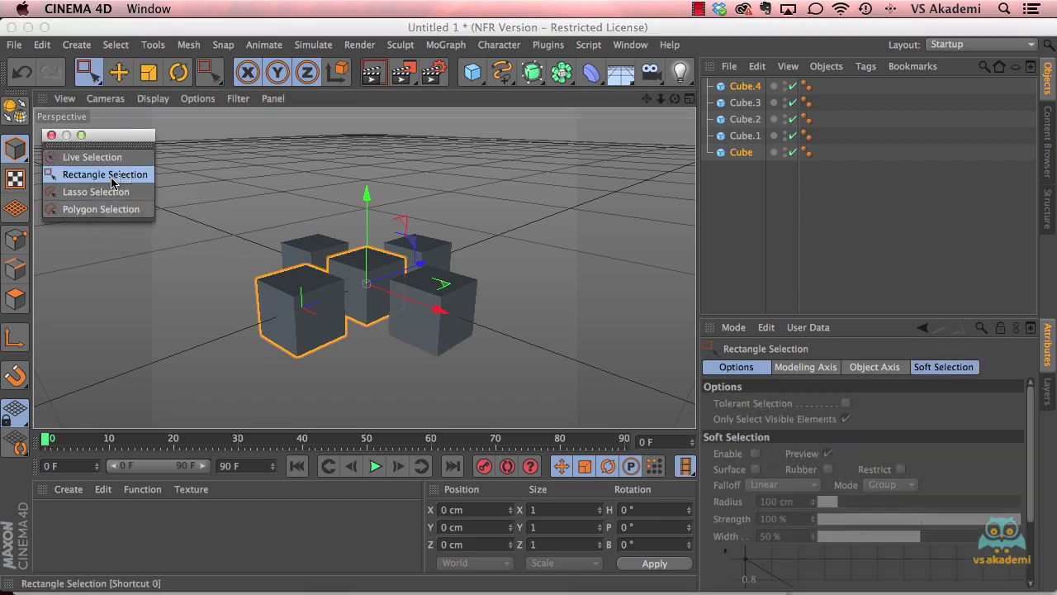
{"action": "left_click_drag", "start_coordinate": [224, 280], "coordinate": [376, 395]}
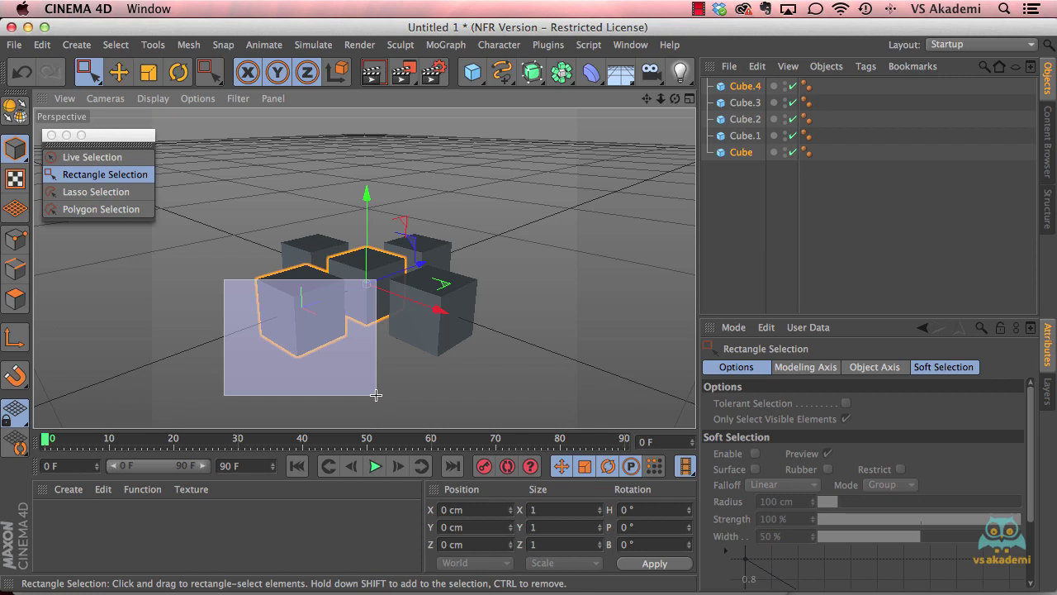
{"action": "left_click_drag", "start_coordinate": [376, 395], "coordinate": [348, 367]}
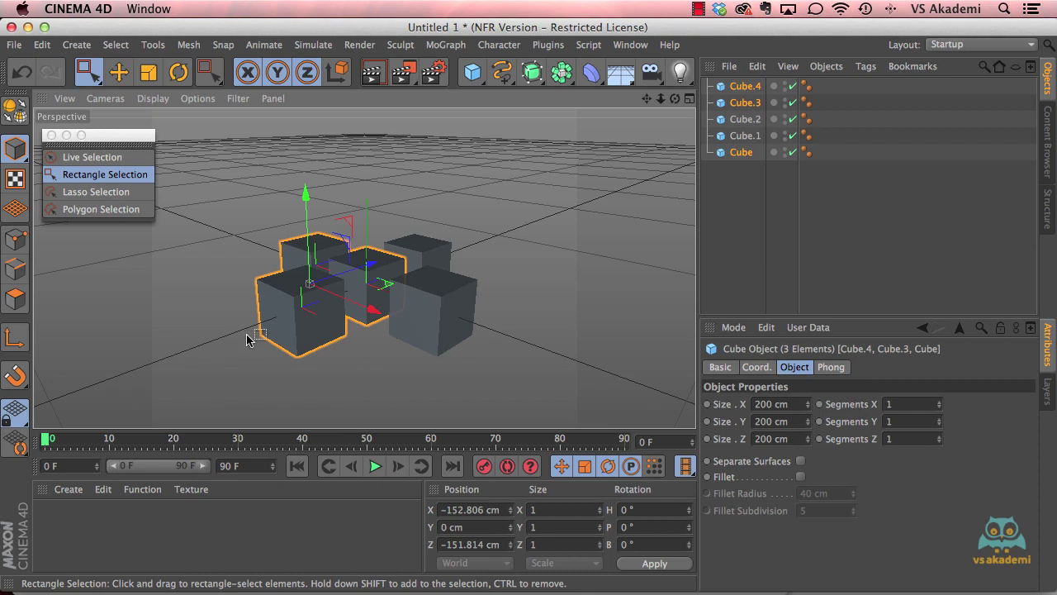
{"action": "left_click_drag", "start_coordinate": [240, 300], "coordinate": [354, 367]}
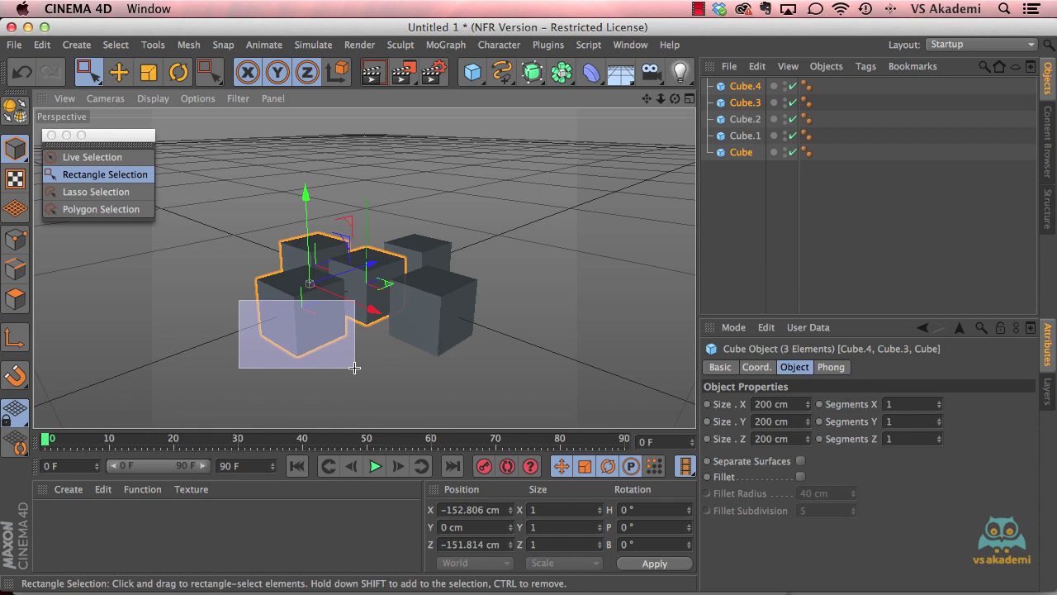
{"action": "left_click_drag", "start_coordinate": [354, 367], "coordinate": [355, 368]}
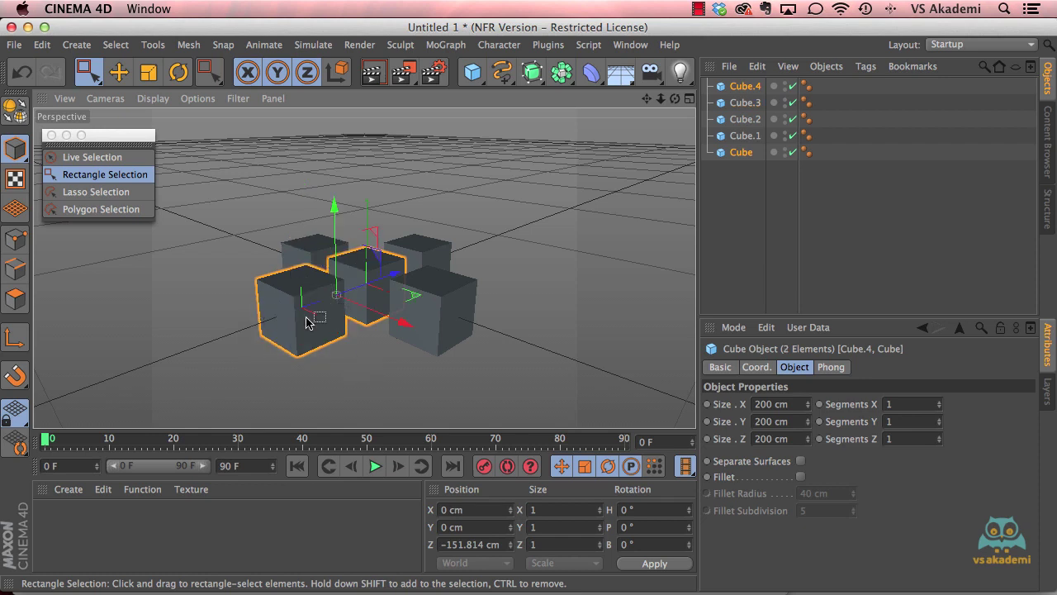
{"action": "left_click", "coordinate": [96, 190]}
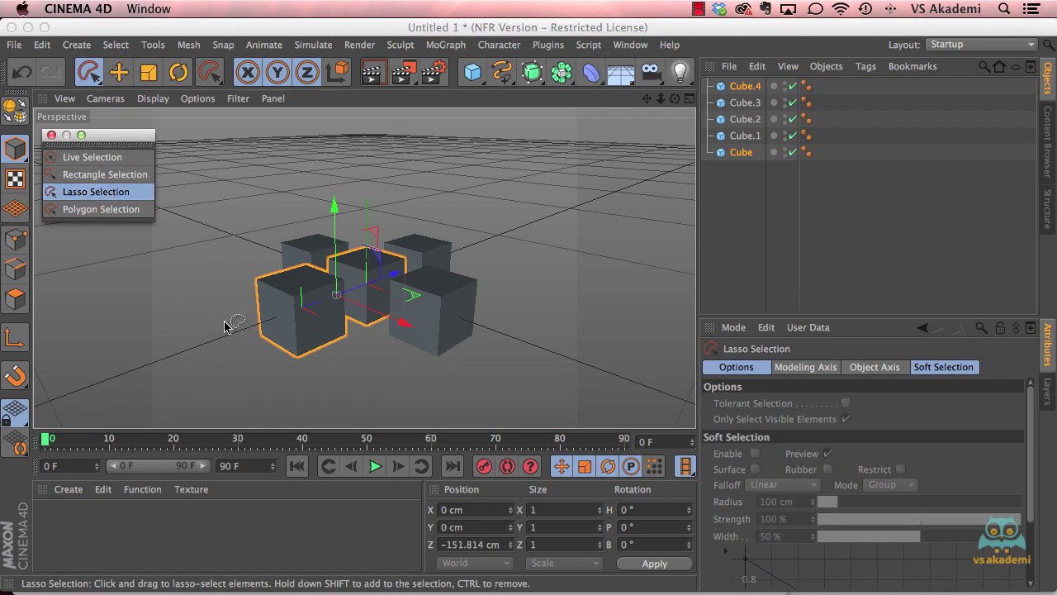
Clear the selection, then lasso the three front cubes: Cube, Cube.1 and Cube.4.
{"action": "left_click", "coordinate": [228, 324]}
{"action": "left_click_drag", "start_coordinate": [215, 329], "coordinate": [369, 317]}
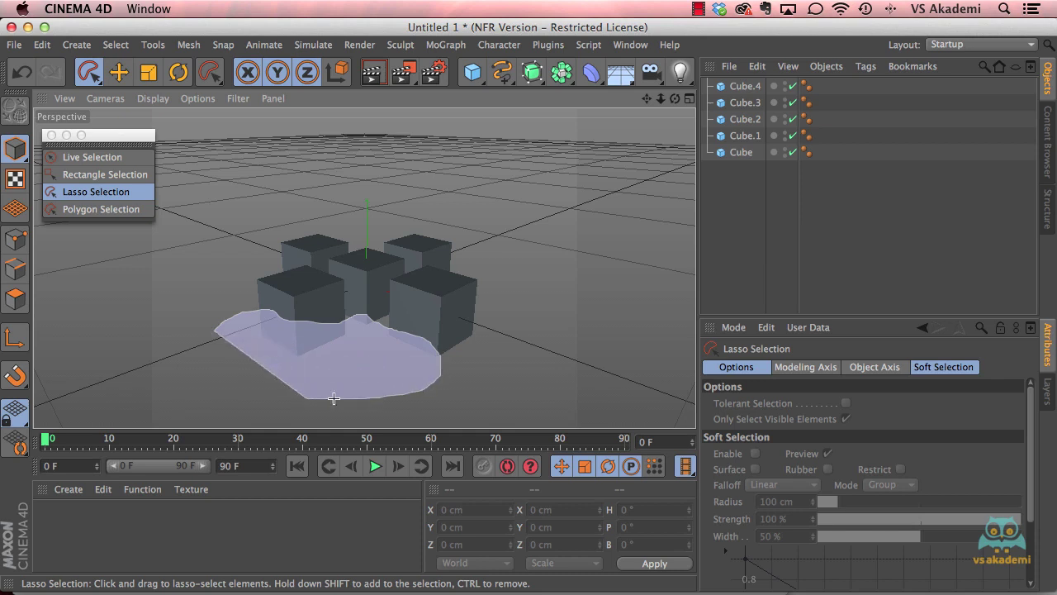
{"action": "left_click_drag", "start_coordinate": [369, 317], "coordinate": [220, 346]}
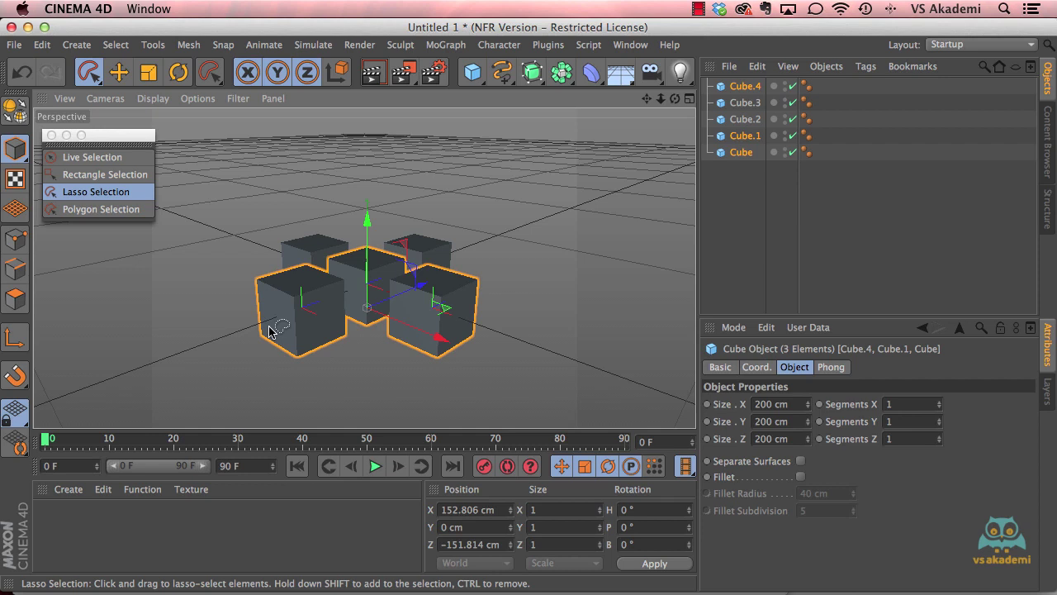
Draw a closed Polygon Selection outline around the two left cubes to select Cube.3 and Cube.4.
{"action": "left_click", "coordinate": [101, 209]}
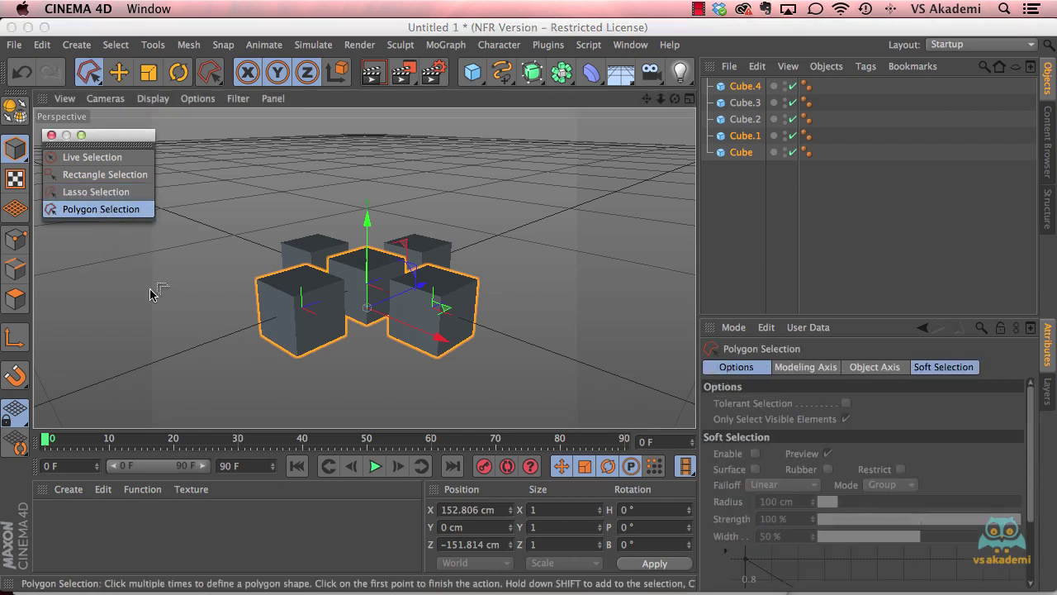
{"action": "left_click", "coordinate": [173, 364]}
{"action": "left_click", "coordinate": [219, 293]}
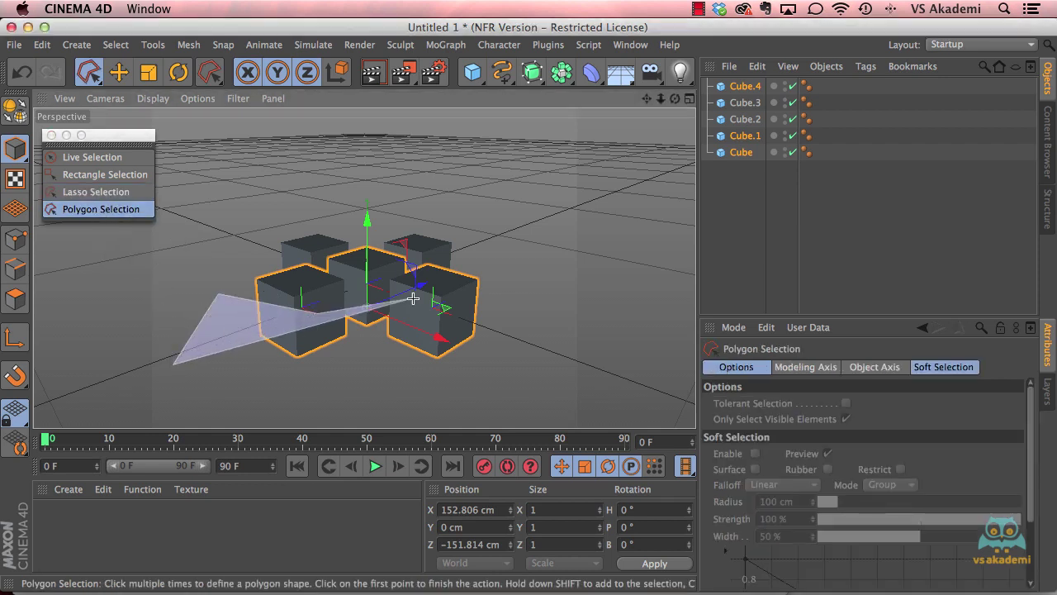
{"action": "left_click", "coordinate": [318, 312]}
{"action": "left_click", "coordinate": [318, 248]}
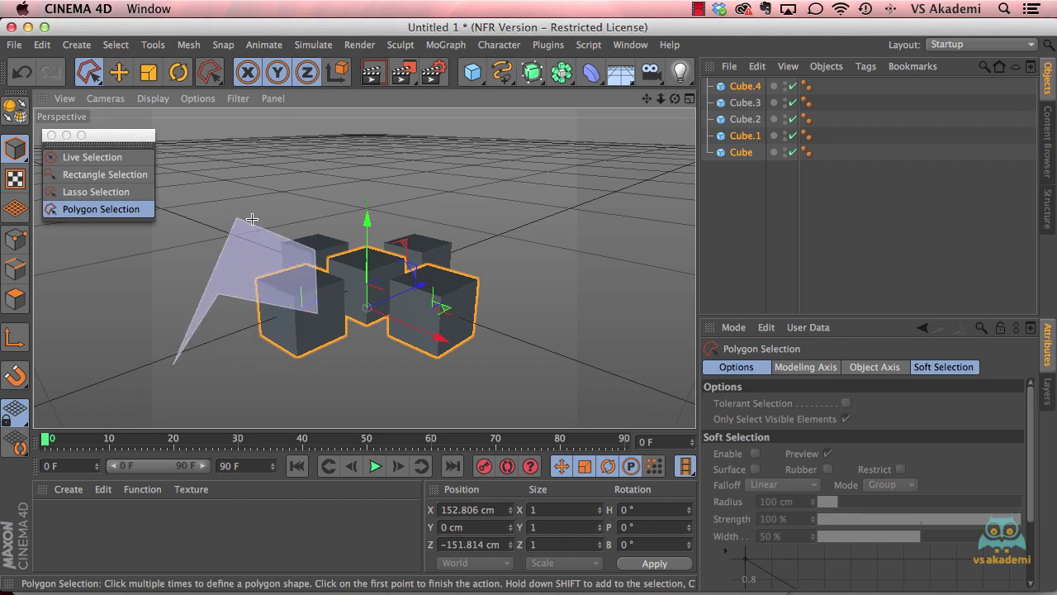
{"action": "left_click", "coordinate": [172, 364]}
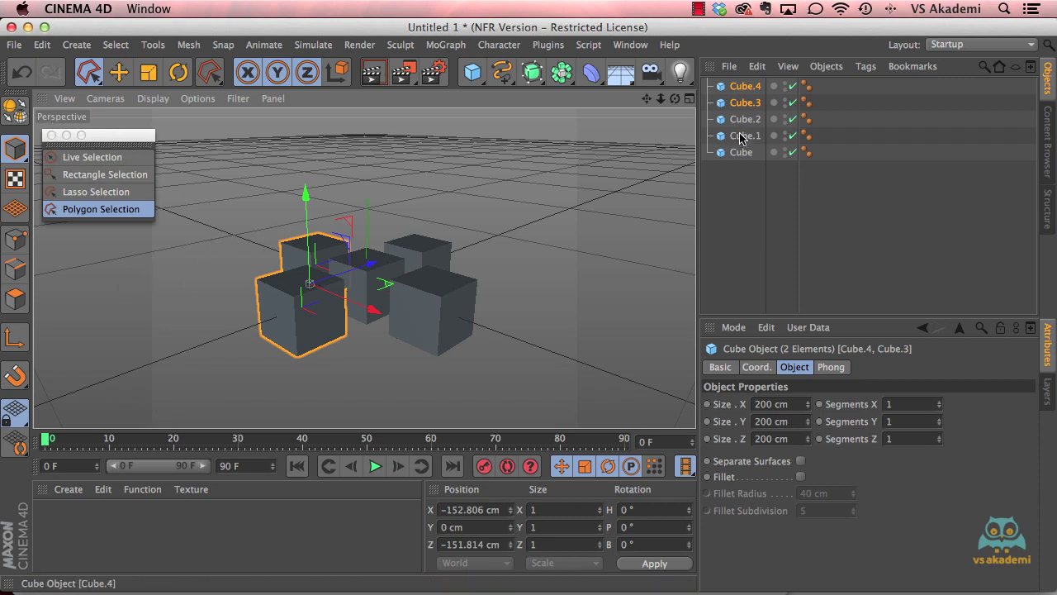
Delete Cube.1 through Cube.4 and frame the remaining Cube.
{"action": "left_click", "coordinate": [743, 87]}
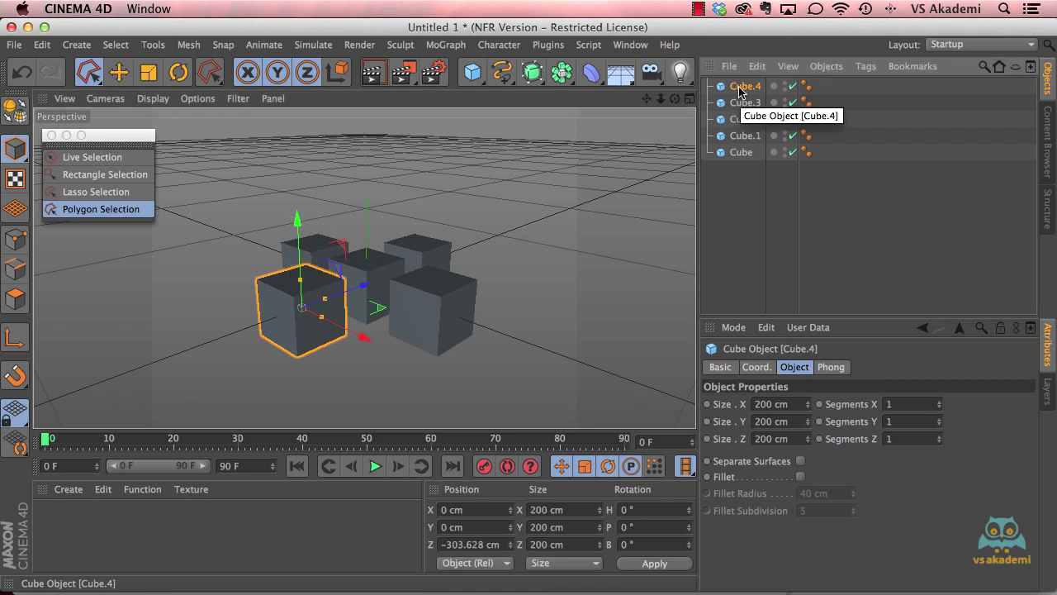
{"action": "left_click", "coordinate": [742, 135], "text": "shift"}
{"action": "key", "text": "Delete"}
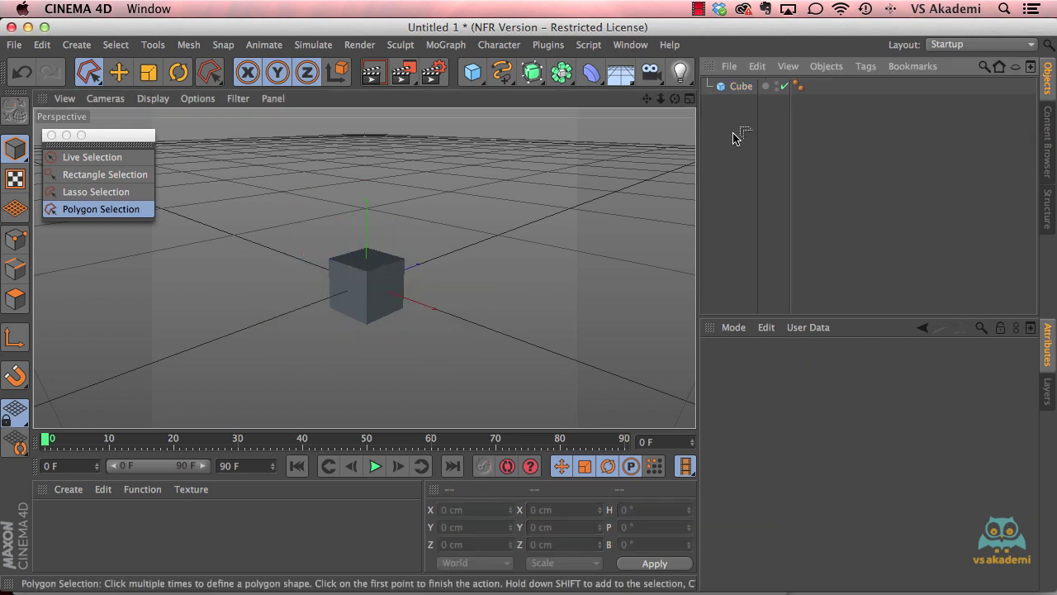
{"action": "key", "text": "h"}
Set the remaining Cube's Segments X, Y and Z to 4.
{"action": "left_click", "coordinate": [741, 86]}
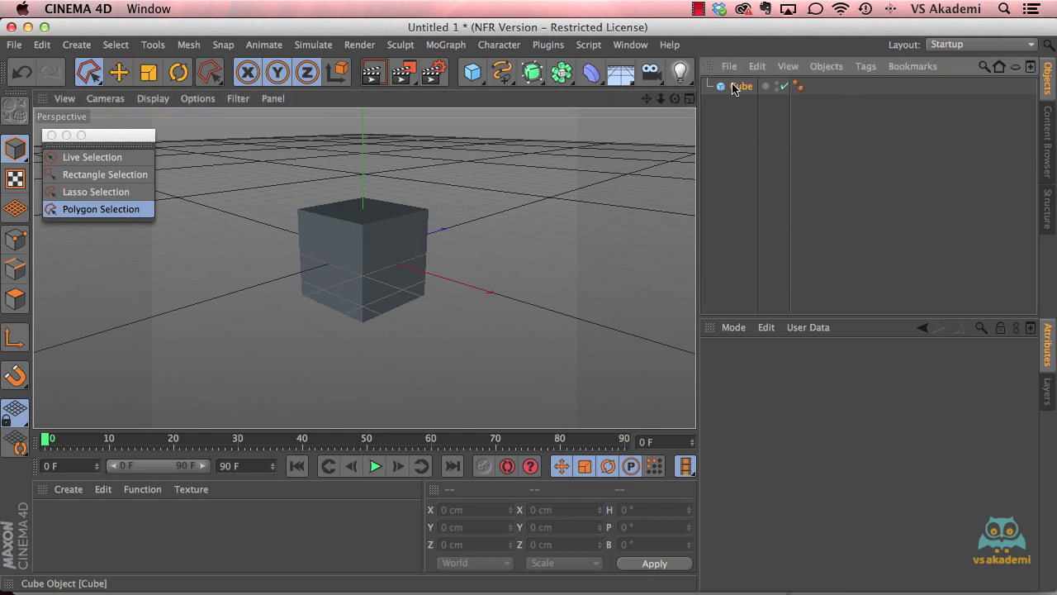
{"action": "left_click", "coordinate": [897, 405]}
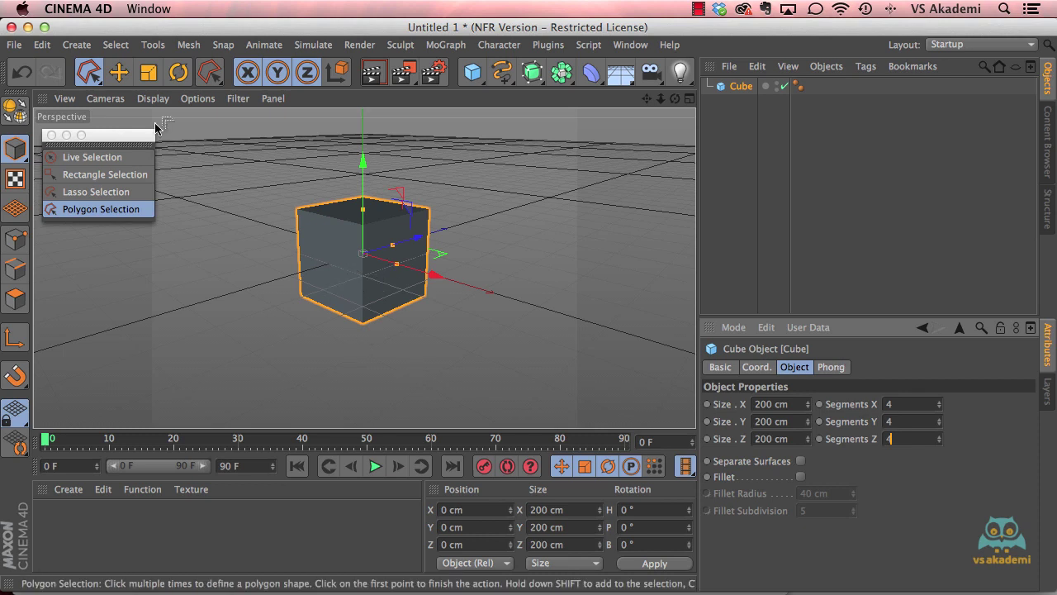
{"action": "left_click", "coordinate": [157, 104]}
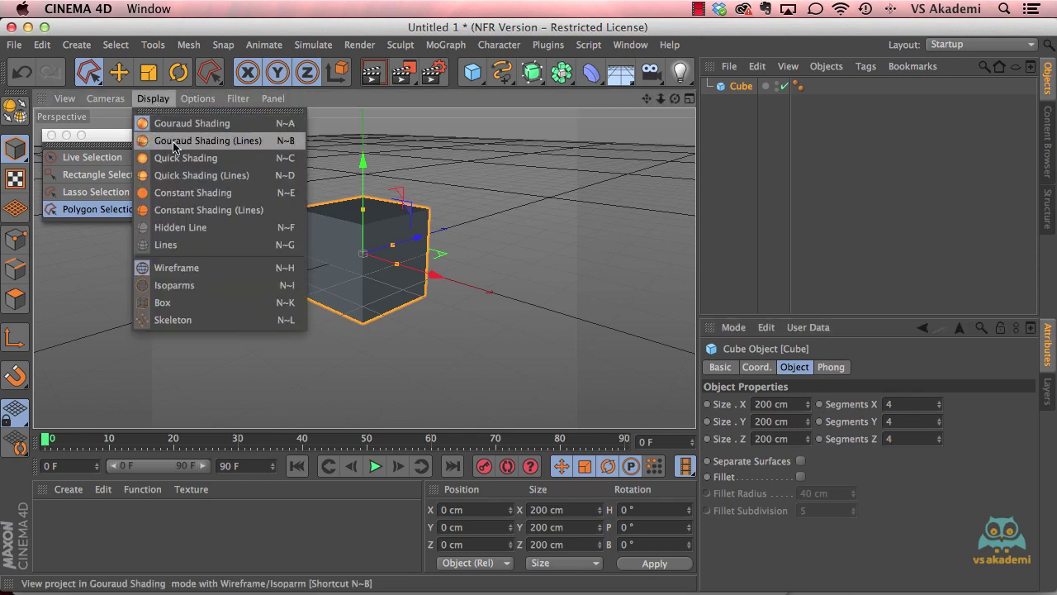
Switch the viewport to Gouraud Shading (Lines) and make the Cube editable.
{"action": "left_click", "coordinate": [248, 141]}
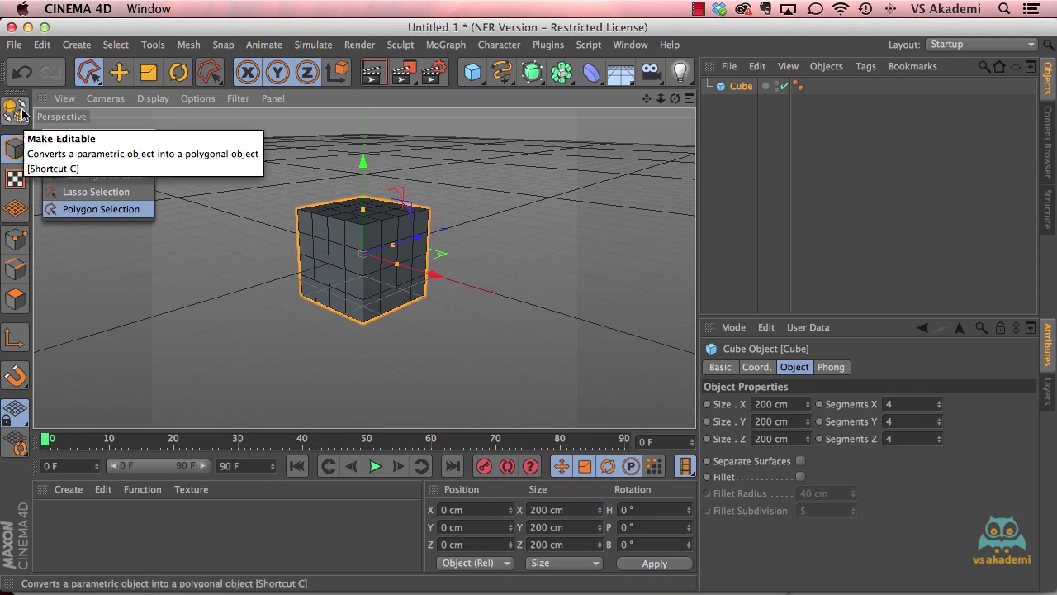
{"action": "left_click", "coordinate": [22, 114]}
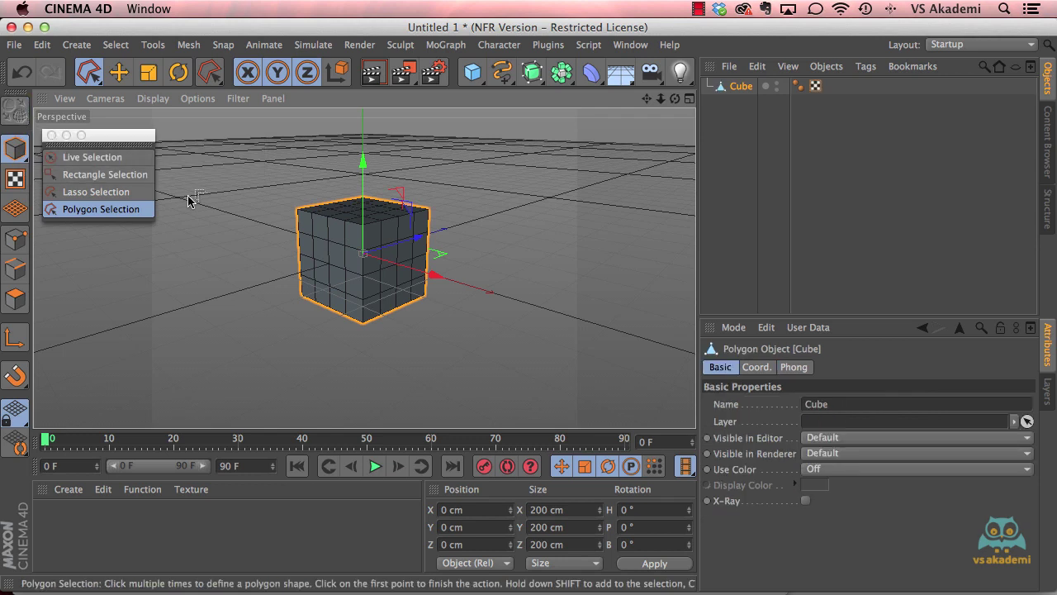
{"action": "left_click", "coordinate": [17, 238]}
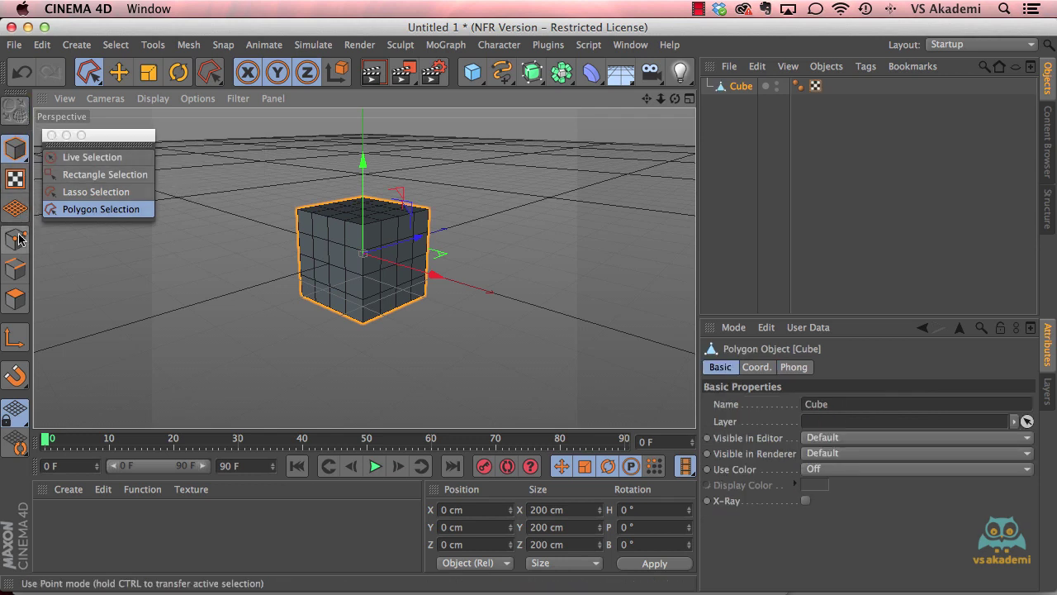
Live-select a row of points on the cube's front, then a cross of front-face edges in Edge mode.
{"action": "left_click", "coordinate": [82, 157]}
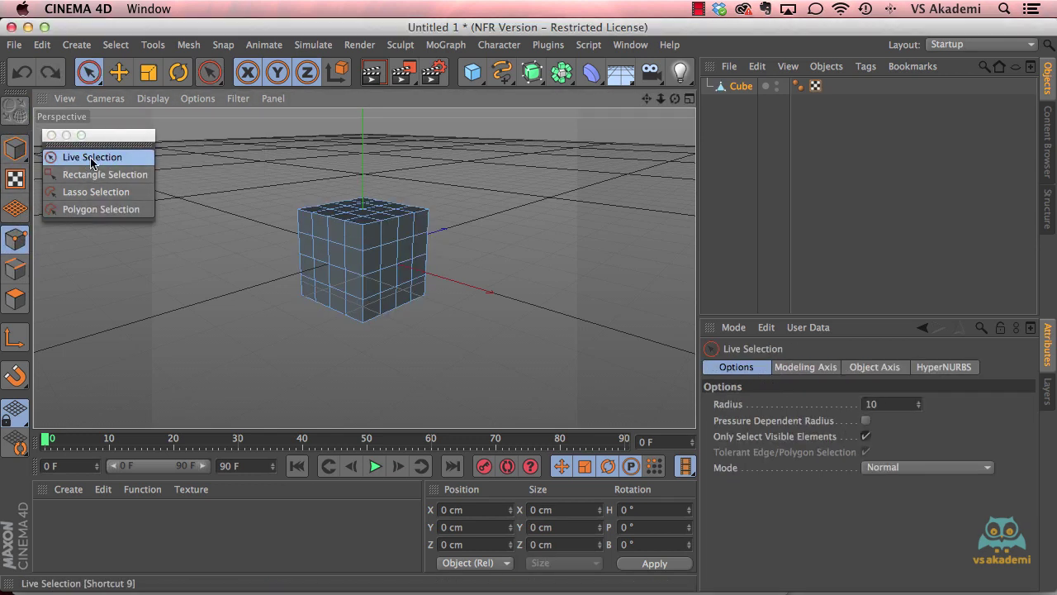
{"action": "left_click", "coordinate": [314, 237]}
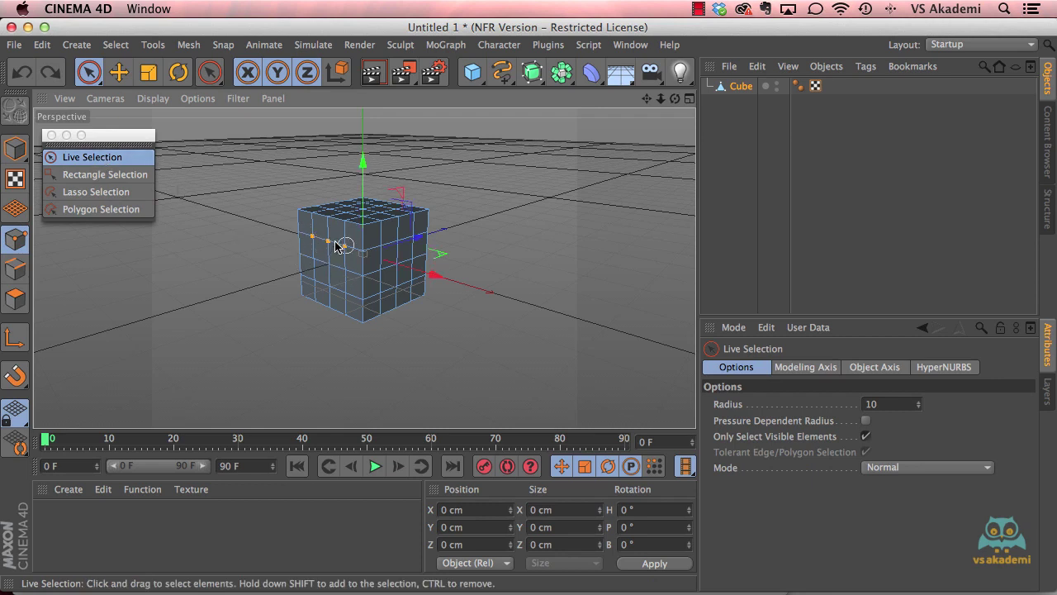
{"action": "left_click_drag", "start_coordinate": [337, 246], "coordinate": [345, 246]}
{"action": "left_click", "coordinate": [337, 268]}
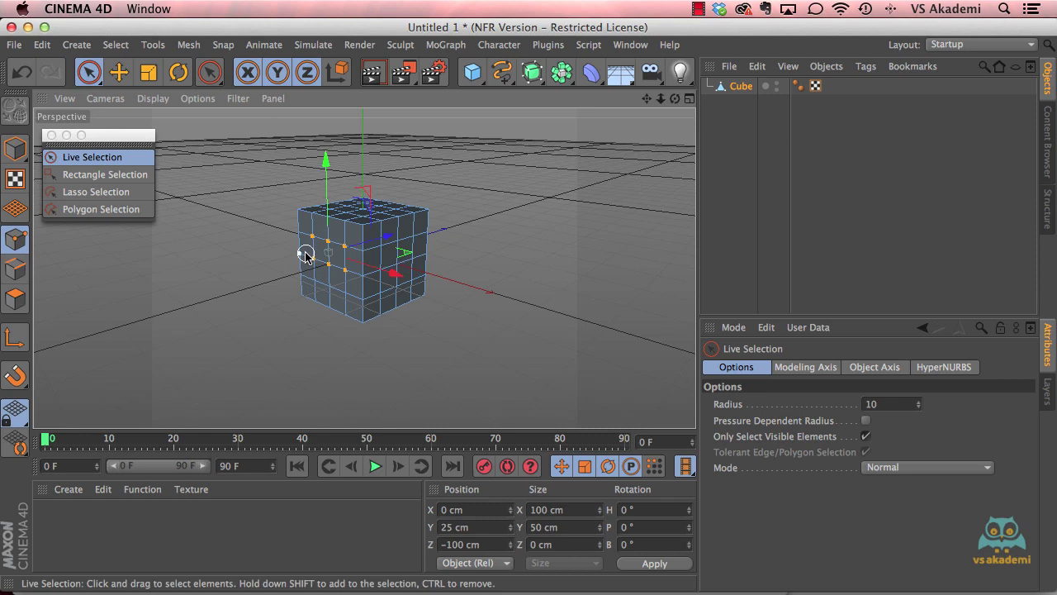
{"action": "left_click", "coordinate": [15, 266]}
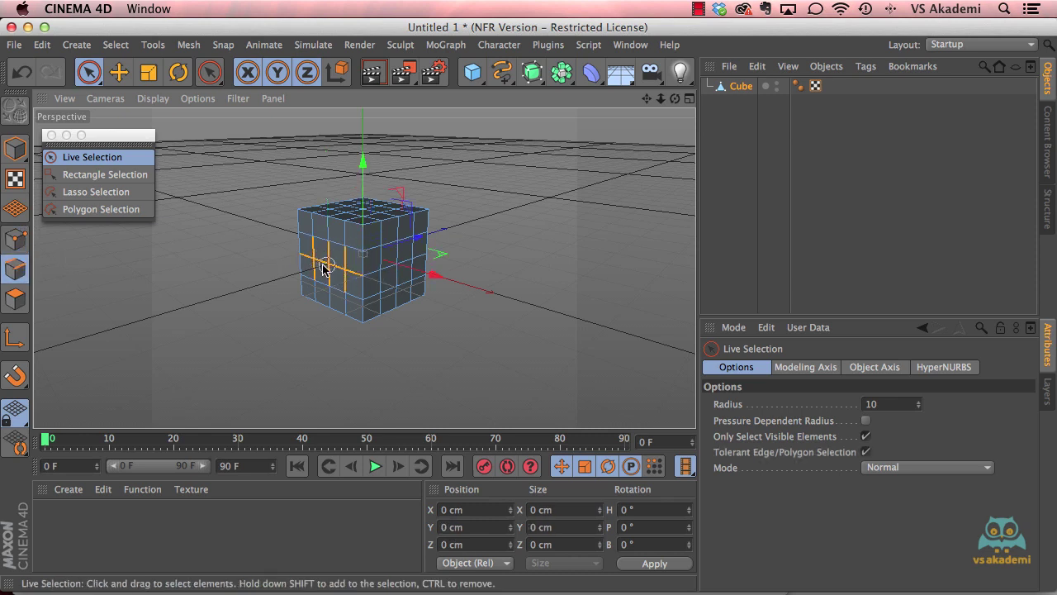
{"action": "left_click_drag", "start_coordinate": [324, 266], "coordinate": [344, 269]}
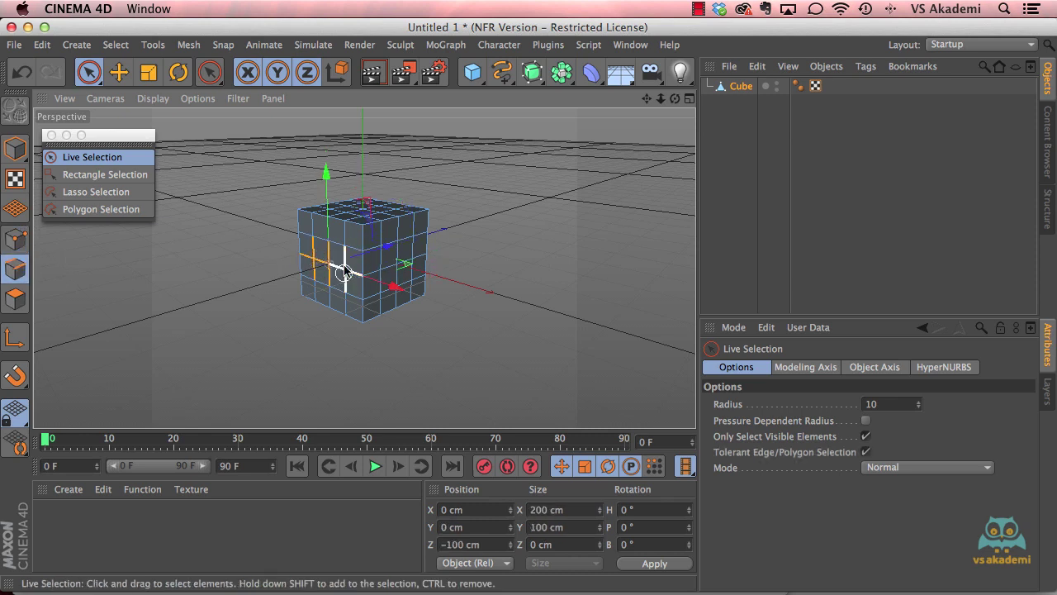
In Polygon mode, paint across the cube's front-left face to select a block of polygons.
{"action": "left_click", "coordinate": [15, 298]}
{"action": "mouse_move", "coordinate": [311, 259]}
{"action": "left_mouse_down"}
{"action": "mouse_move", "coordinate": [331, 248]}
{"action": "mouse_move", "coordinate": [336, 273]}
{"action": "mouse_move", "coordinate": [348, 239]}
{"action": "mouse_move", "coordinate": [328, 273]}
{"action": "mouse_move", "coordinate": [306, 248]}
{"action": "mouse_move", "coordinate": [347, 253]}
{"action": "mouse_move", "coordinate": [307, 212]}
{"action": "mouse_move", "coordinate": [288, 248]}
{"action": "mouse_move", "coordinate": [578, 281]}
{"action": "left_mouse_up"}
{"action": "mouse_move", "coordinate": [364, 268]}
{"action": "left_mouse_down", "text": "alt"}
{"action": "mouse_move", "coordinate": [402, 271]}
{"action": "mouse_move", "coordinate": [307, 319]}
{"action": "left_mouse_up", "text": "alt"}
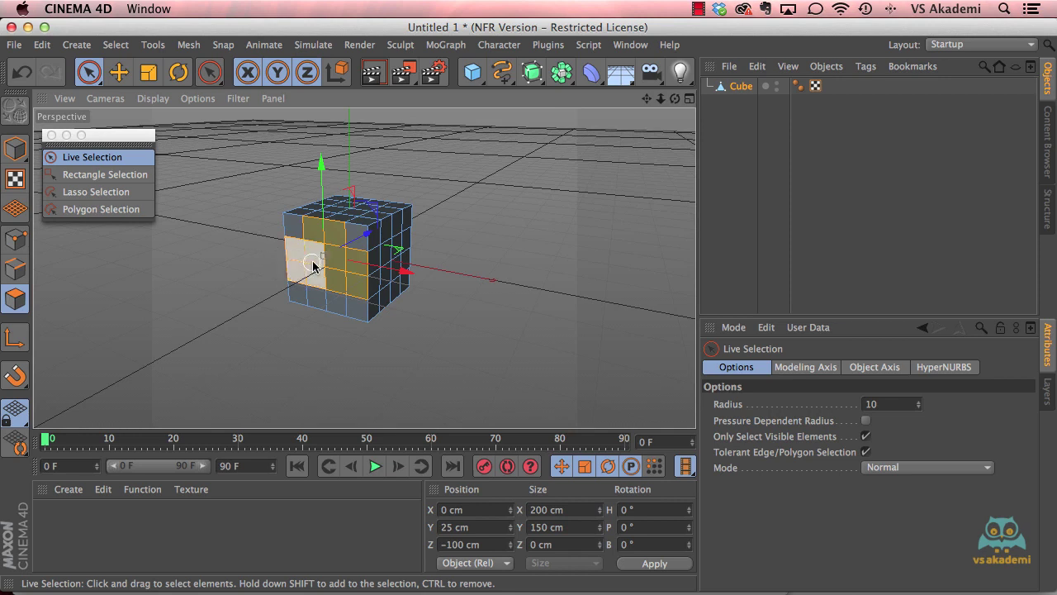
{"action": "mouse_move", "coordinate": [306, 260]}
{"action": "left_mouse_down", "text": "alt"}
{"action": "mouse_move", "coordinate": [408, 272]}
{"action": "mouse_move", "coordinate": [214, 237]}
{"action": "left_mouse_up", "text": "alt"}
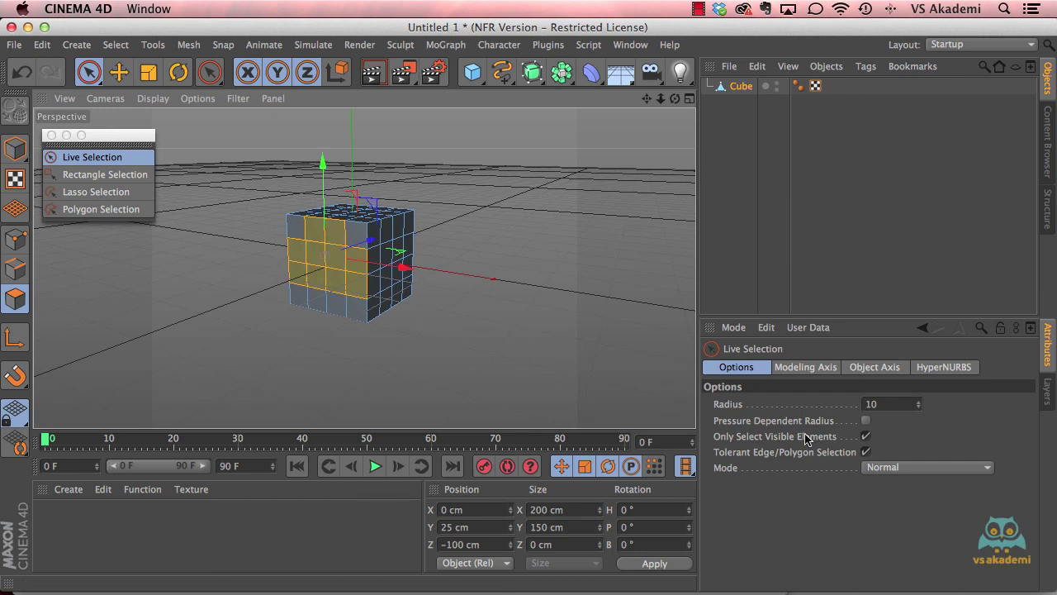
Turn off Only Select Visible Elements and paint a new polygon selection through the cube's front.
{"action": "left_click", "coordinate": [866, 436]}
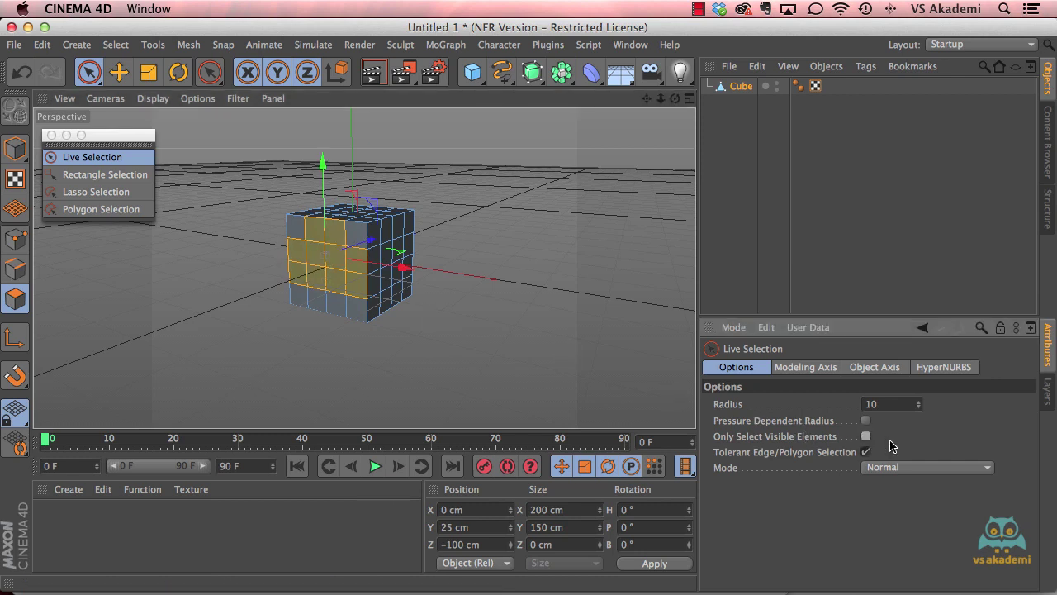
{"action": "left_click", "coordinate": [420, 359]}
{"action": "mouse_move", "coordinate": [377, 306]}
{"action": "left_mouse_down"}
{"action": "mouse_move", "coordinate": [370, 266]}
{"action": "mouse_move", "coordinate": [330, 256]}
{"action": "mouse_move", "coordinate": [349, 273]}
{"action": "mouse_move", "coordinate": [330, 245]}
{"action": "mouse_move", "coordinate": [333, 298]}
{"action": "mouse_move", "coordinate": [528, 303]}
{"action": "mouse_move", "coordinate": [405, 309]}
{"action": "mouse_move", "coordinate": [183, 208]}
{"action": "mouse_move", "coordinate": [300, 223]}
{"action": "left_mouse_up"}
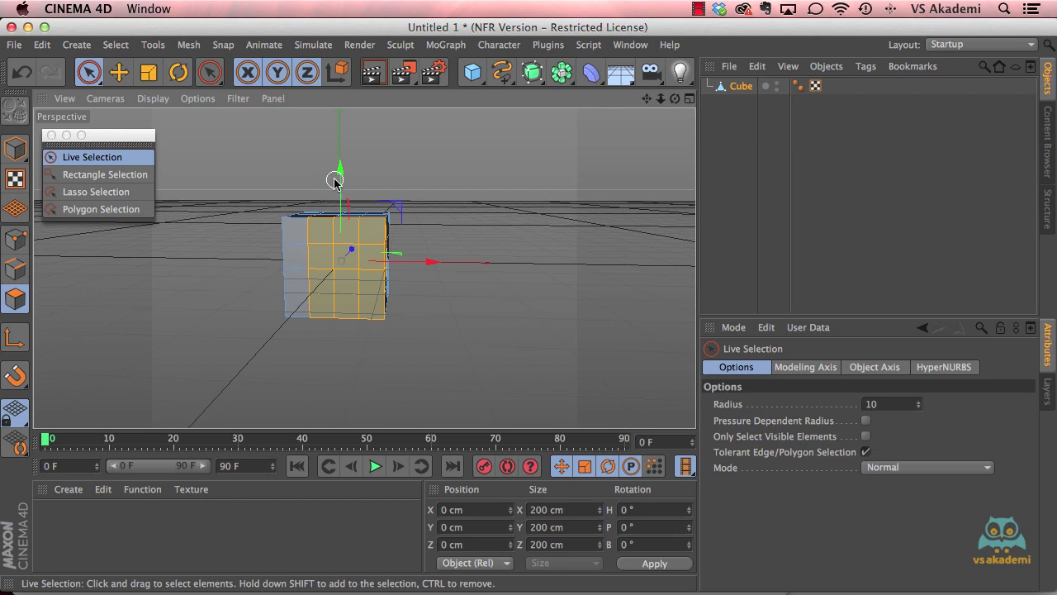
Check the selection in Top, Right and Front views, then extend it over the full 4×4 front grid.
{"action": "key", "text": "F2"}
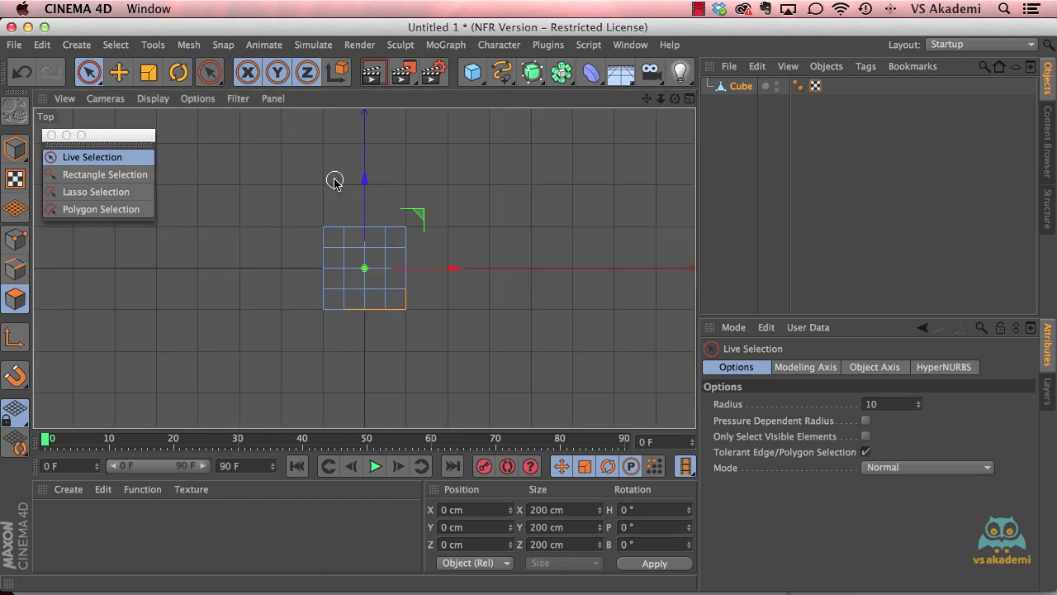
{"action": "key", "text": "F3"}
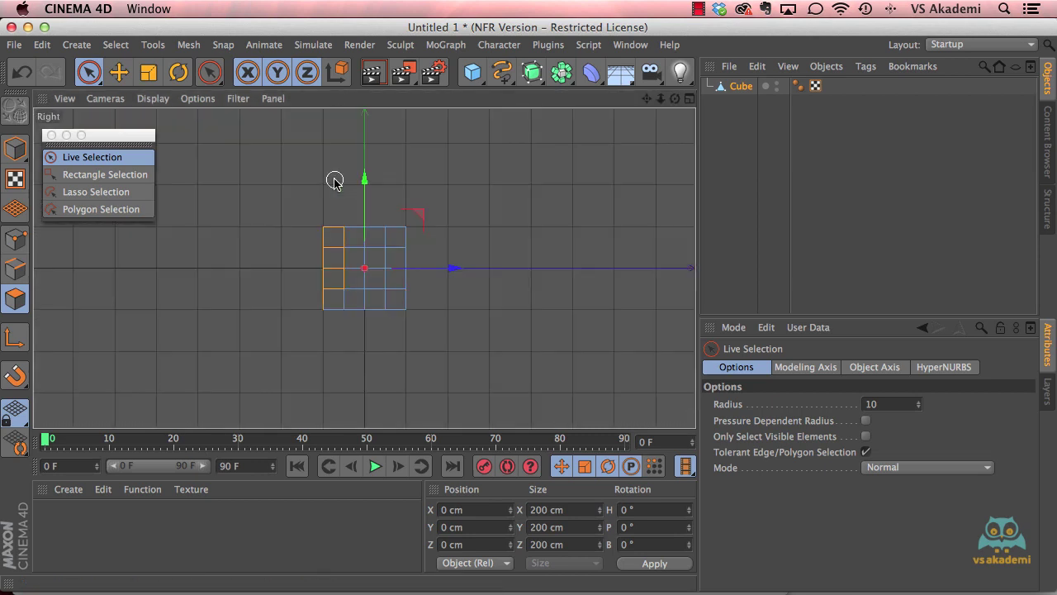
{"action": "key", "text": "F4"}
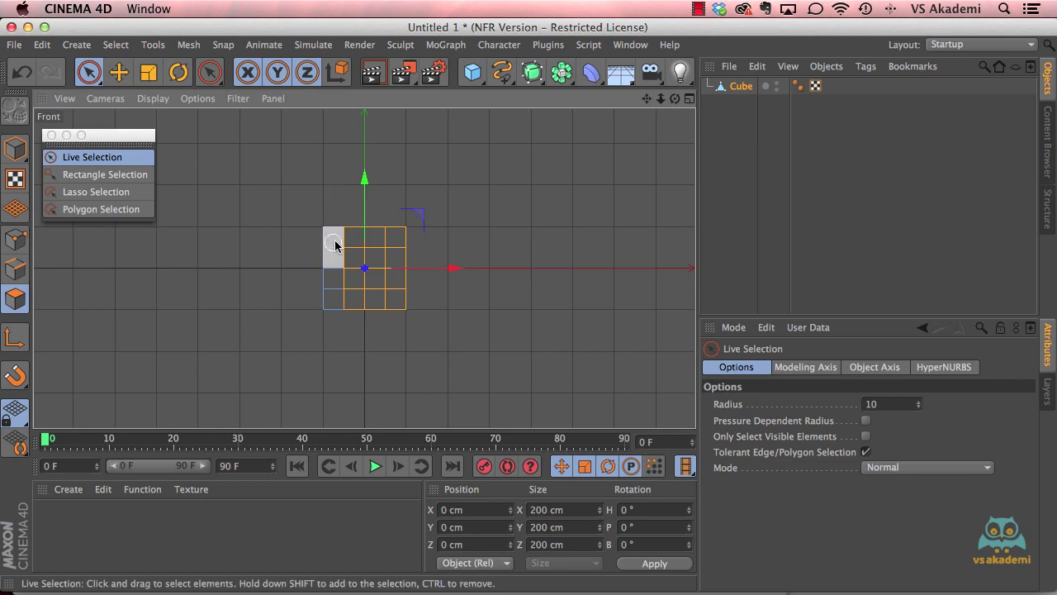
{"action": "left_click_drag", "start_coordinate": [330, 237], "coordinate": [405, 297]}
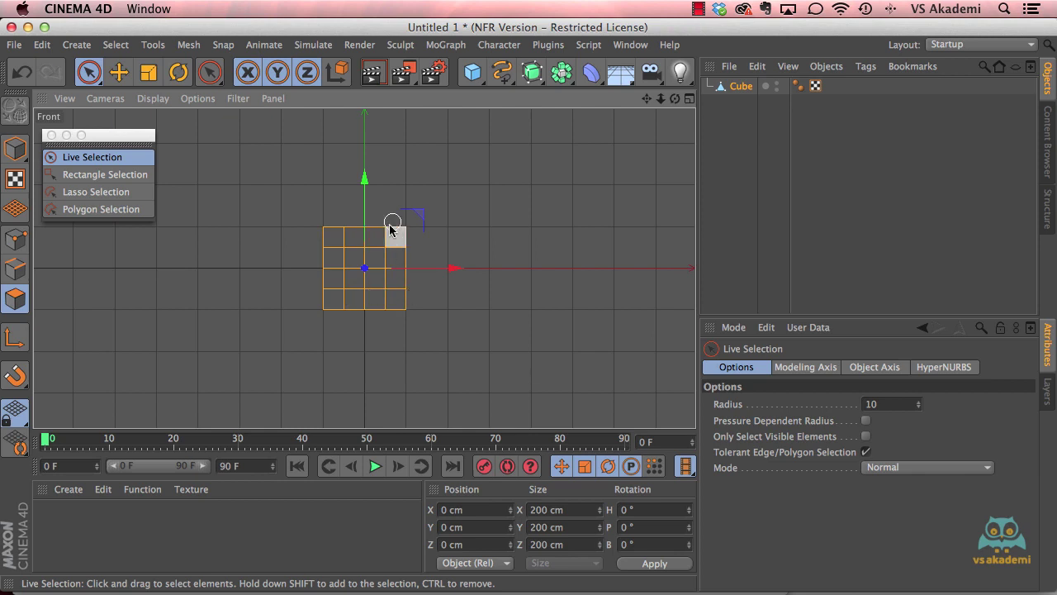